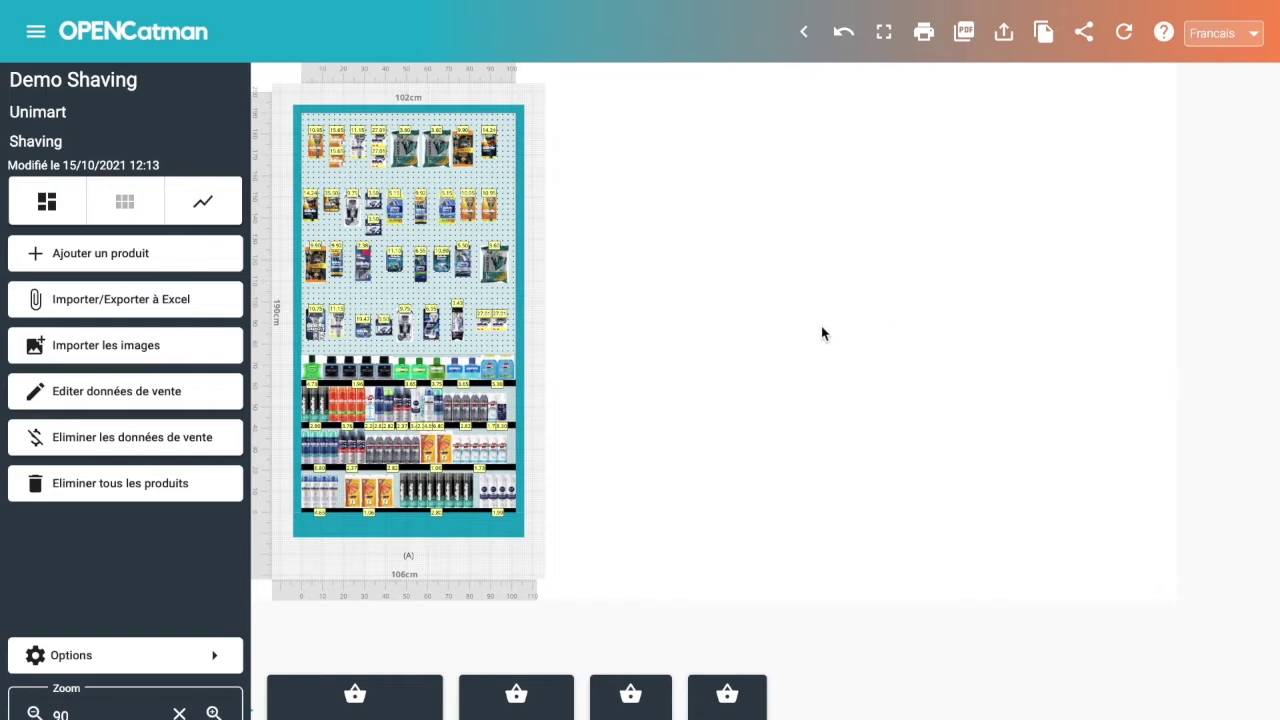
Step: Open the project's sharing form, check its e-mail field and access modes, and close it without sharing
left_click(1085, 37)
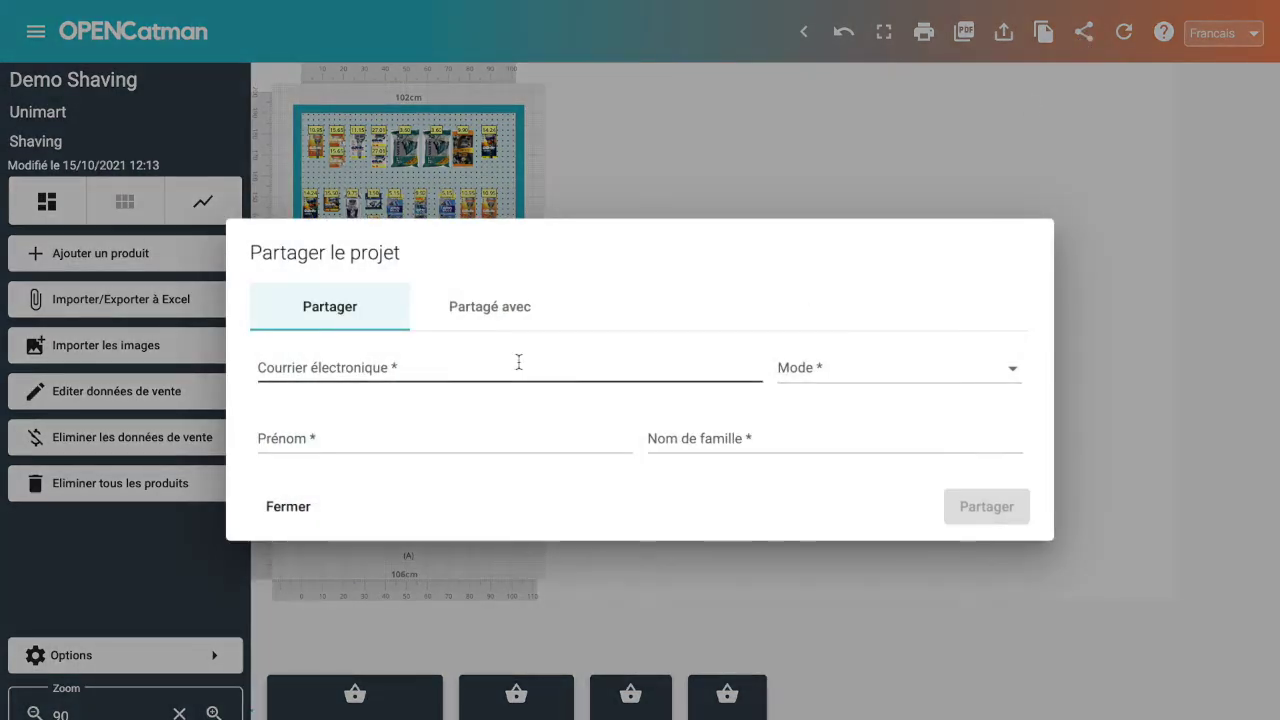
left_click(385, 372)
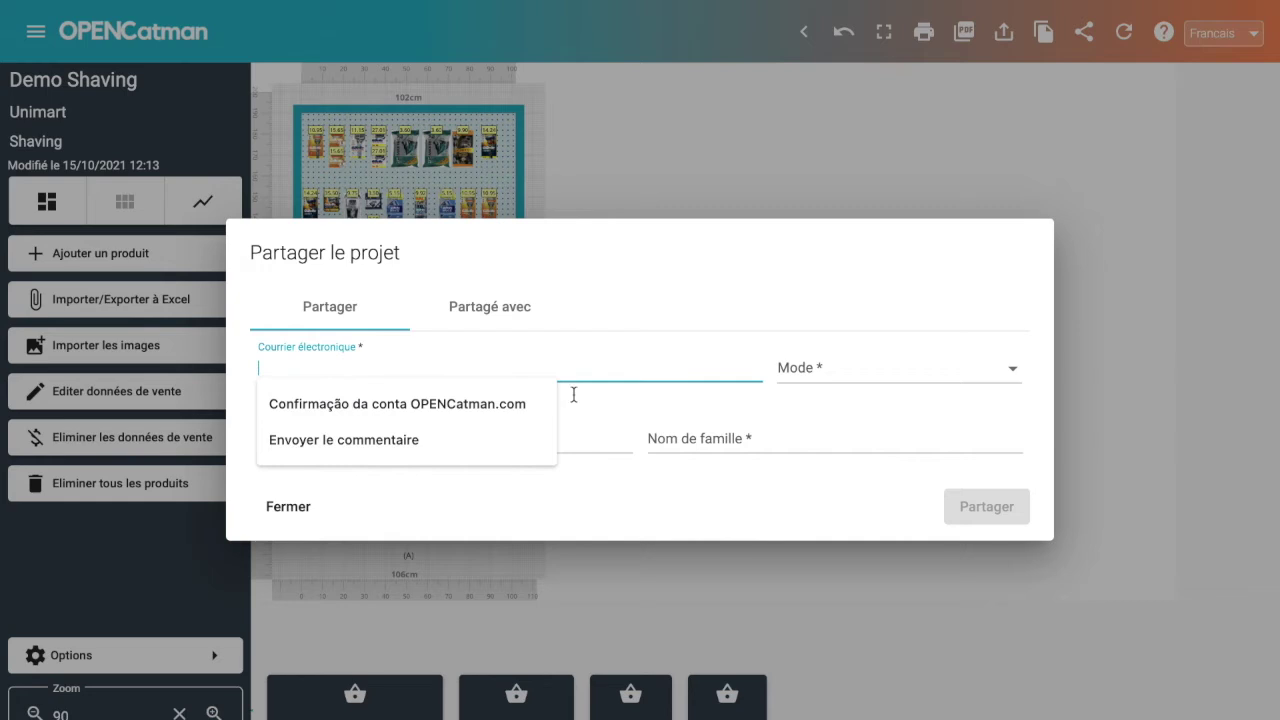
left_click(845, 378)
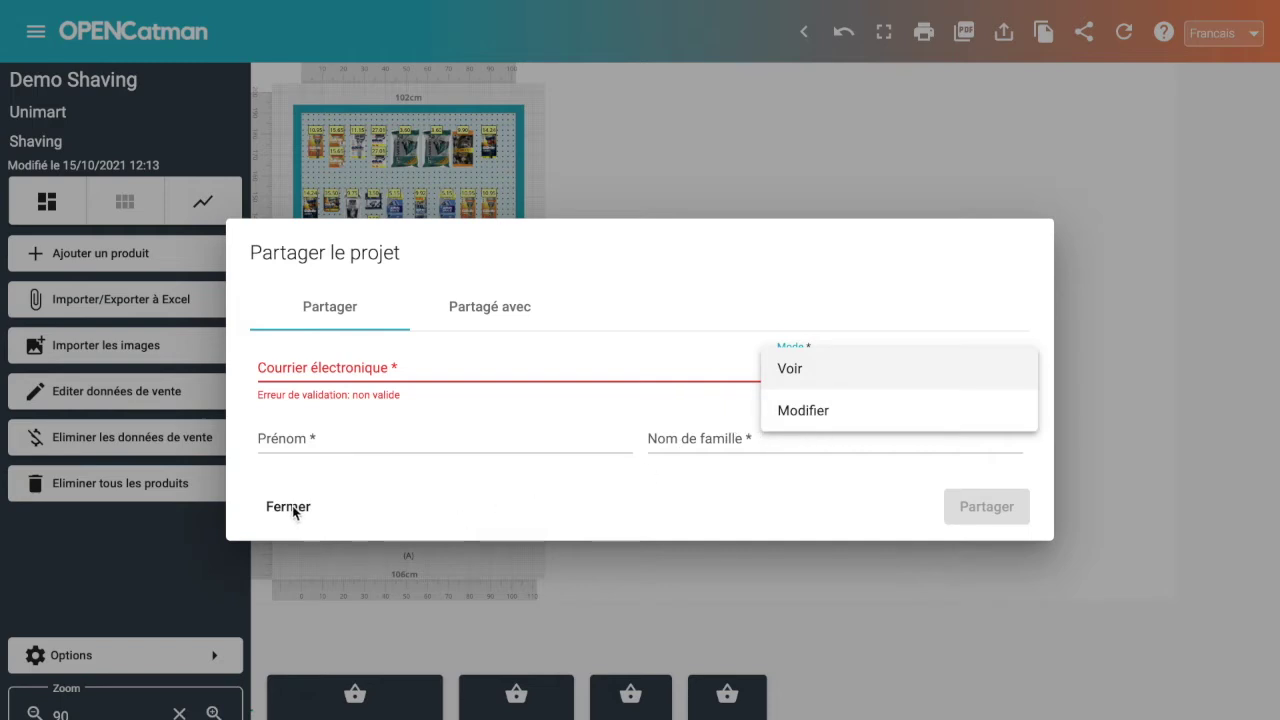
left_click(331, 517)
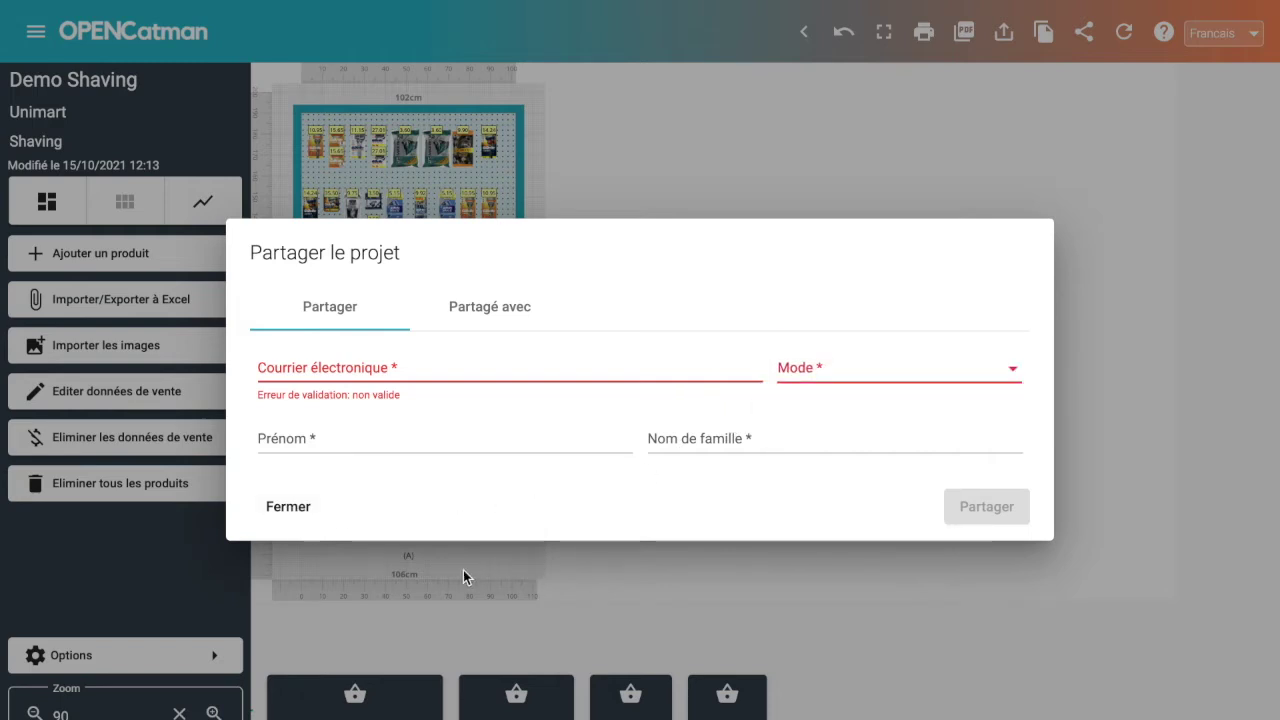
left_click(290, 510)
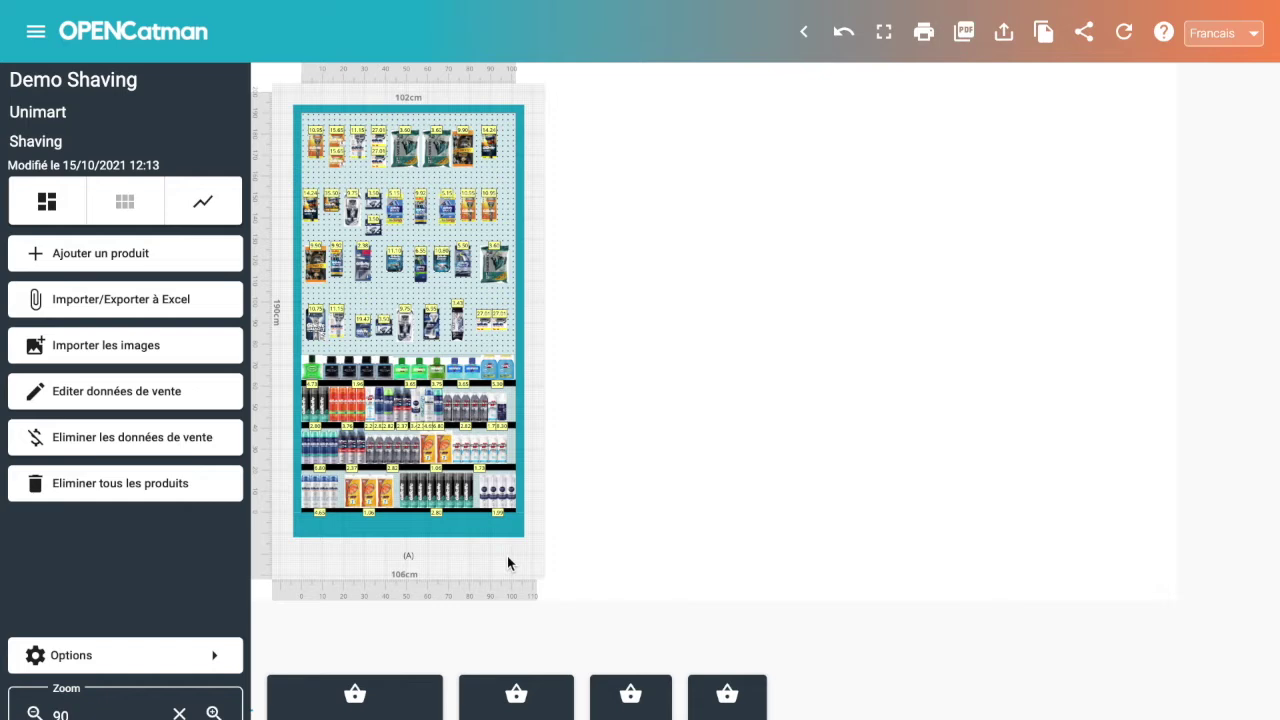
Step: Turn on the SKU and stock count display for the planogram
left_click(213, 660)
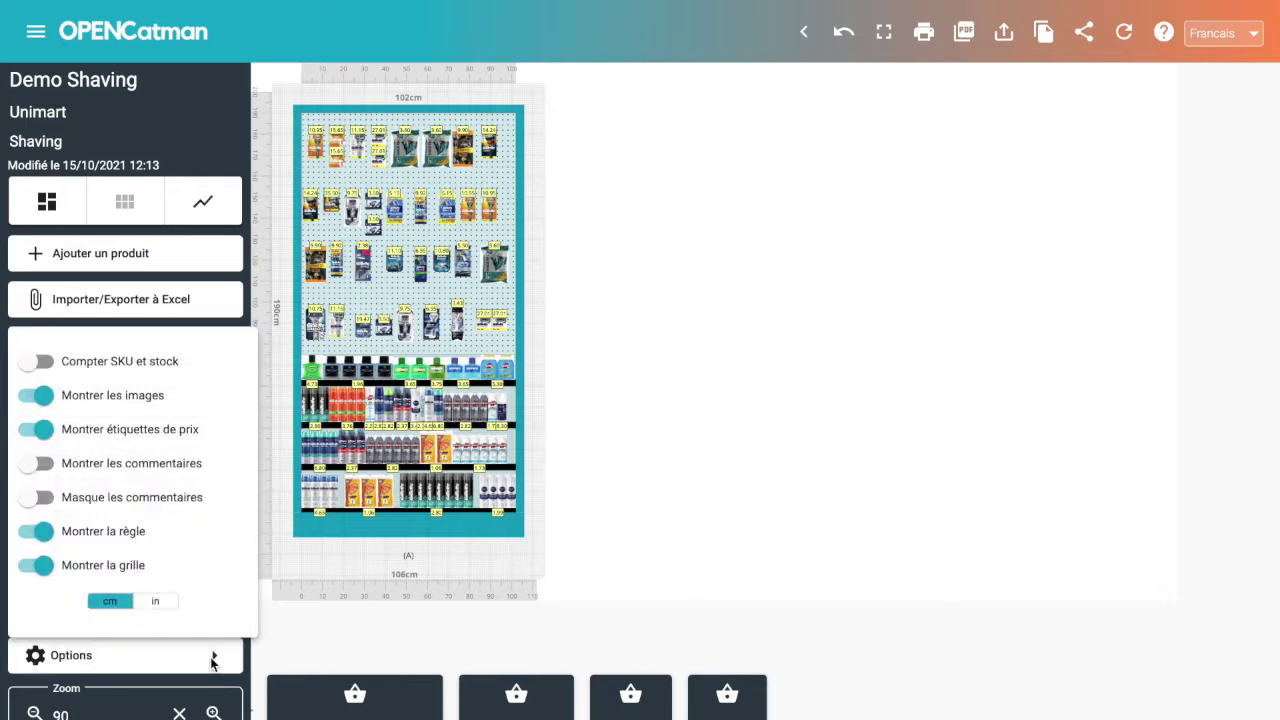
left_click(64, 367)
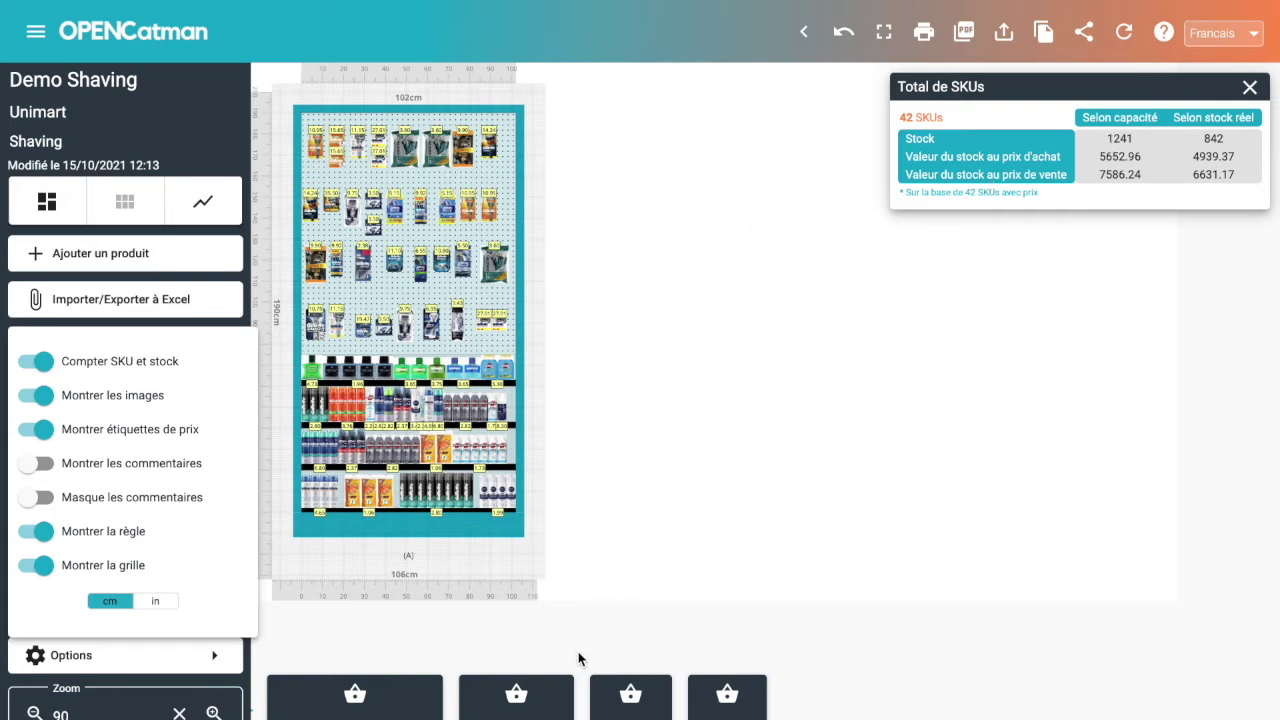
Step: Raise the lowest pegboard row of products and place Gillette Sensor 3 recharge 8 lames from the Rasoirs group beneath its first items
left_click(288, 352)
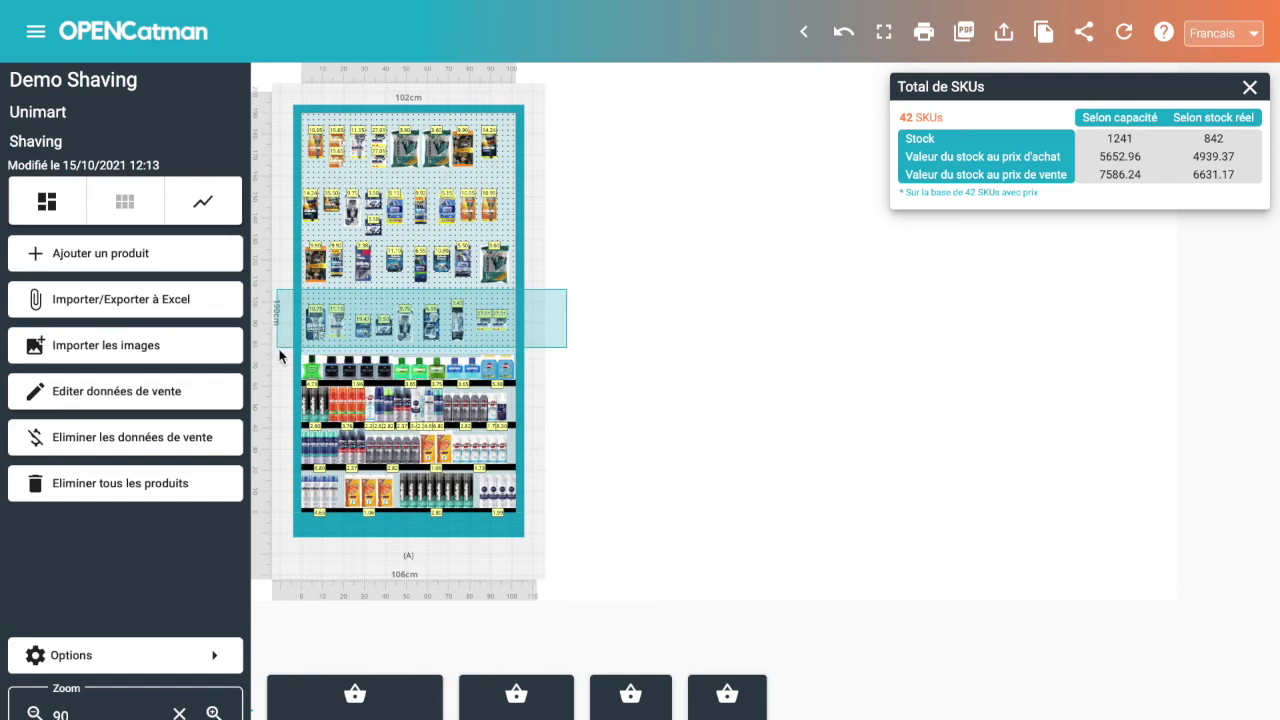
mouse_move(315, 325)
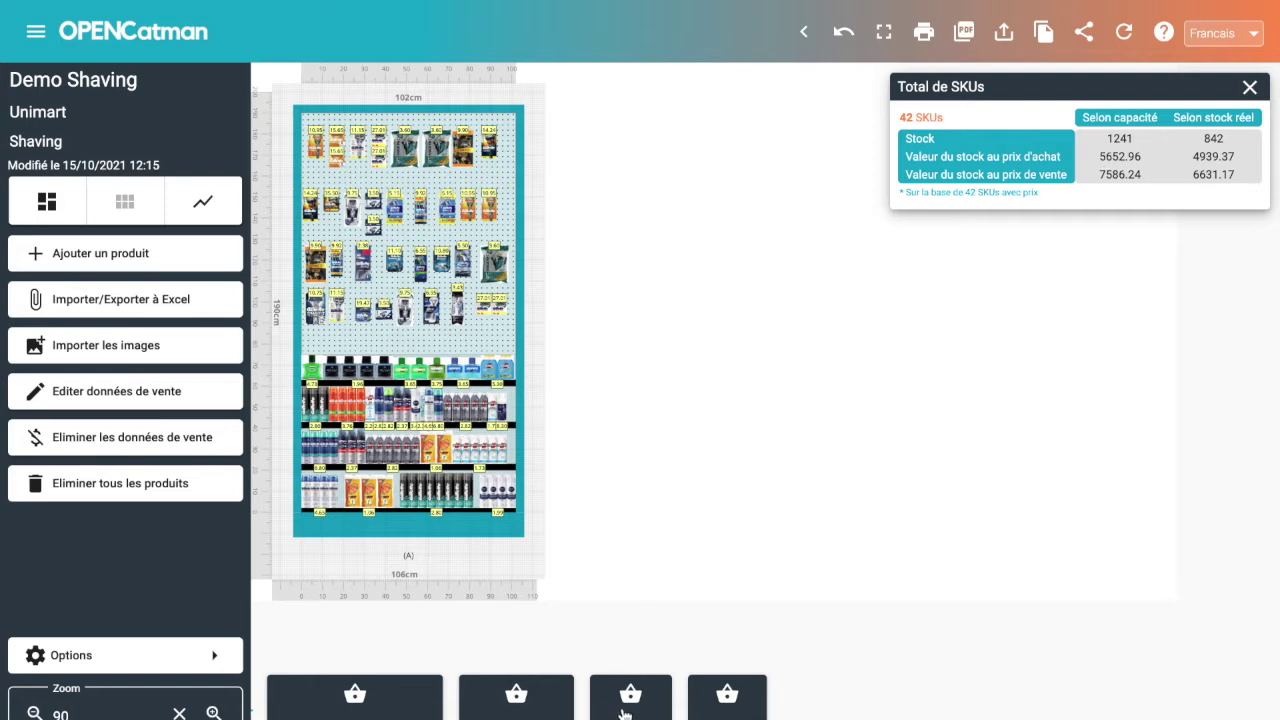
left_click(698, 712)
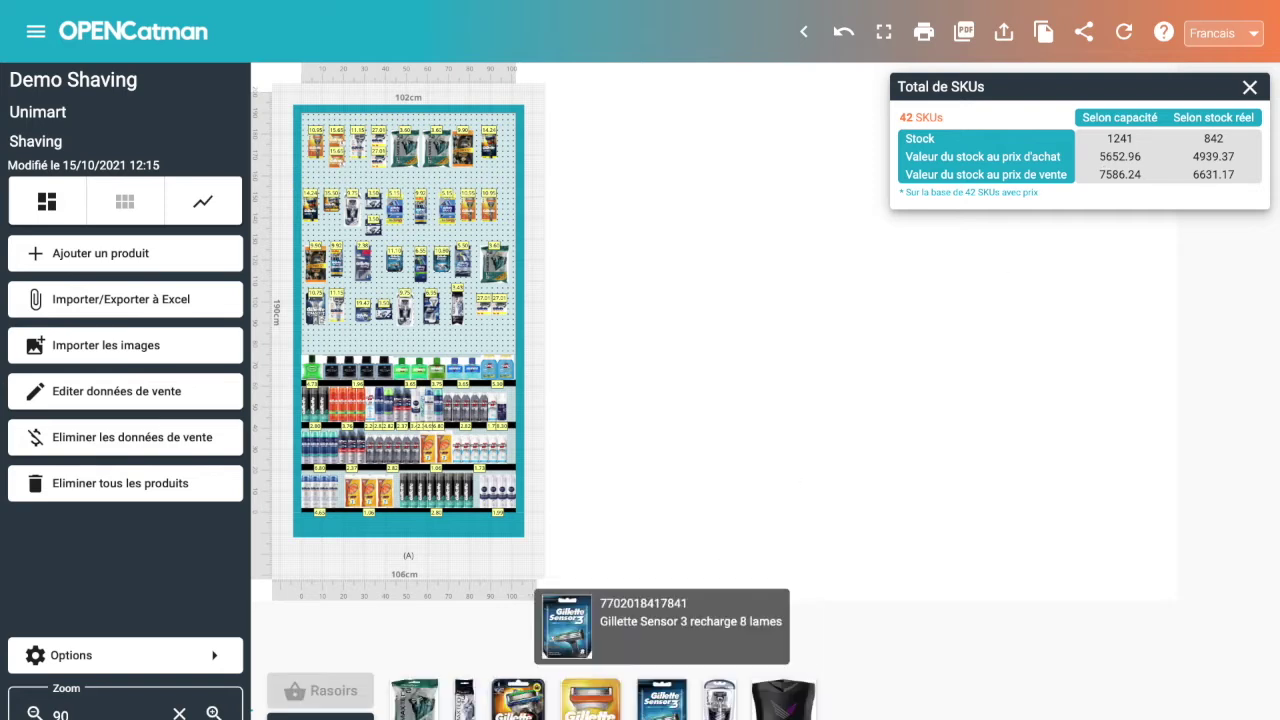
left_click_drag(662, 702, 333, 339)
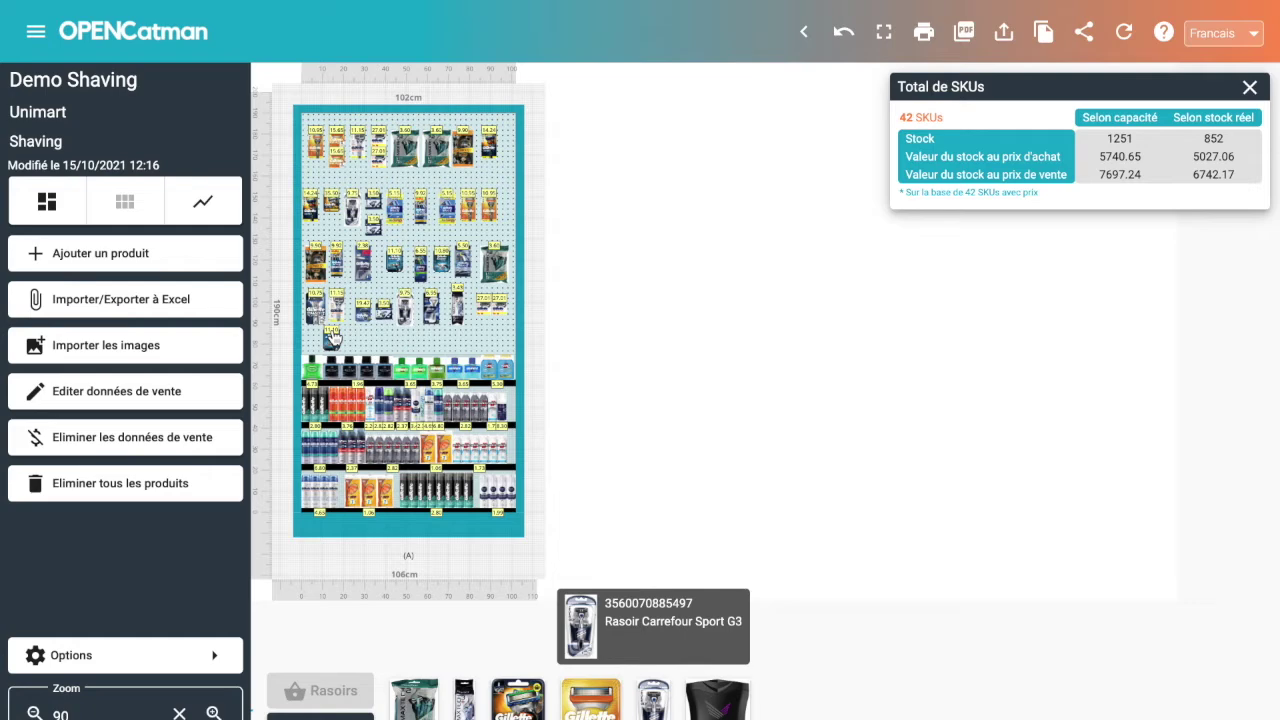
Step: Run the space-share analysis by Marque with the SKU totals closed, and isolate the Bic products on the planogram
left_click(205, 205)
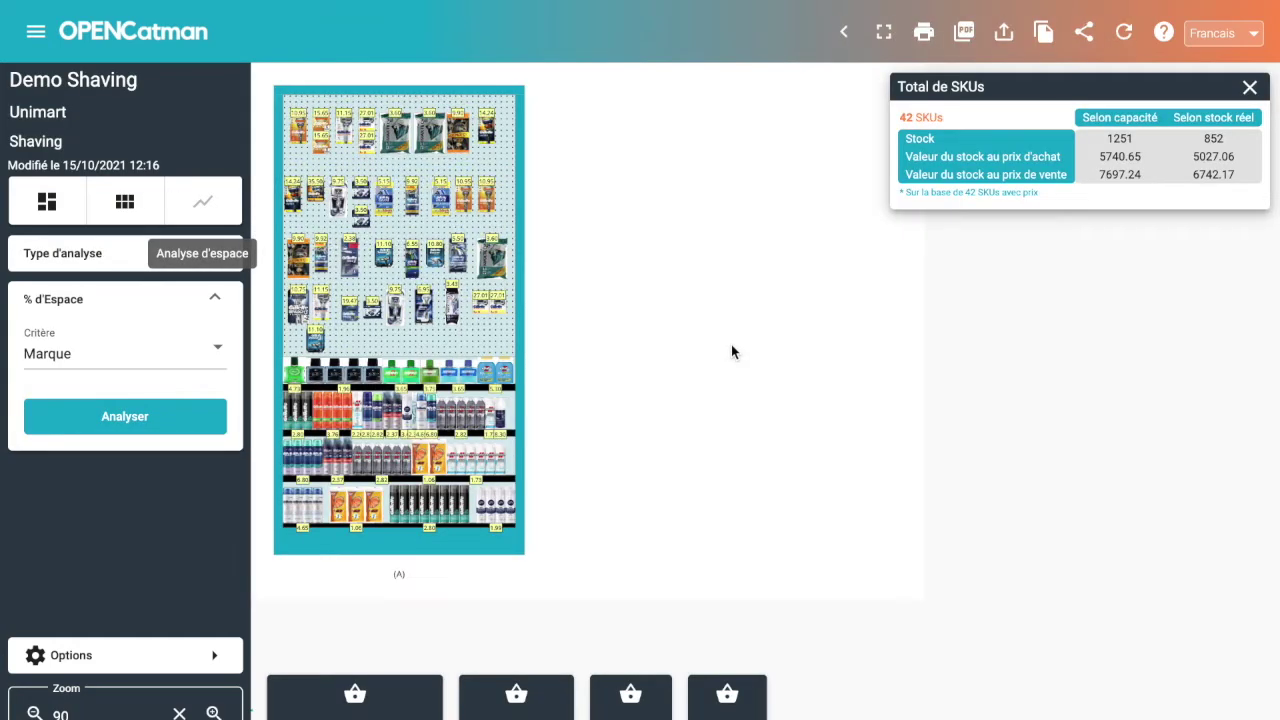
left_click(1249, 88)
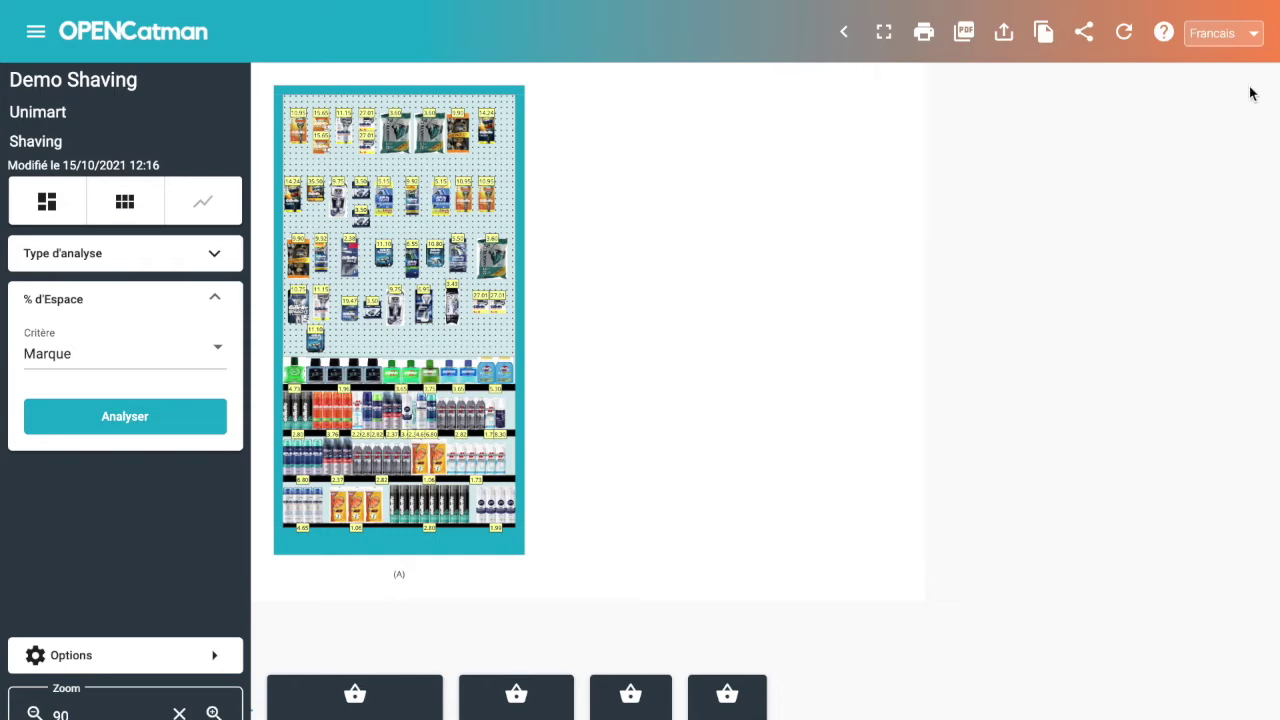
left_click(157, 419)
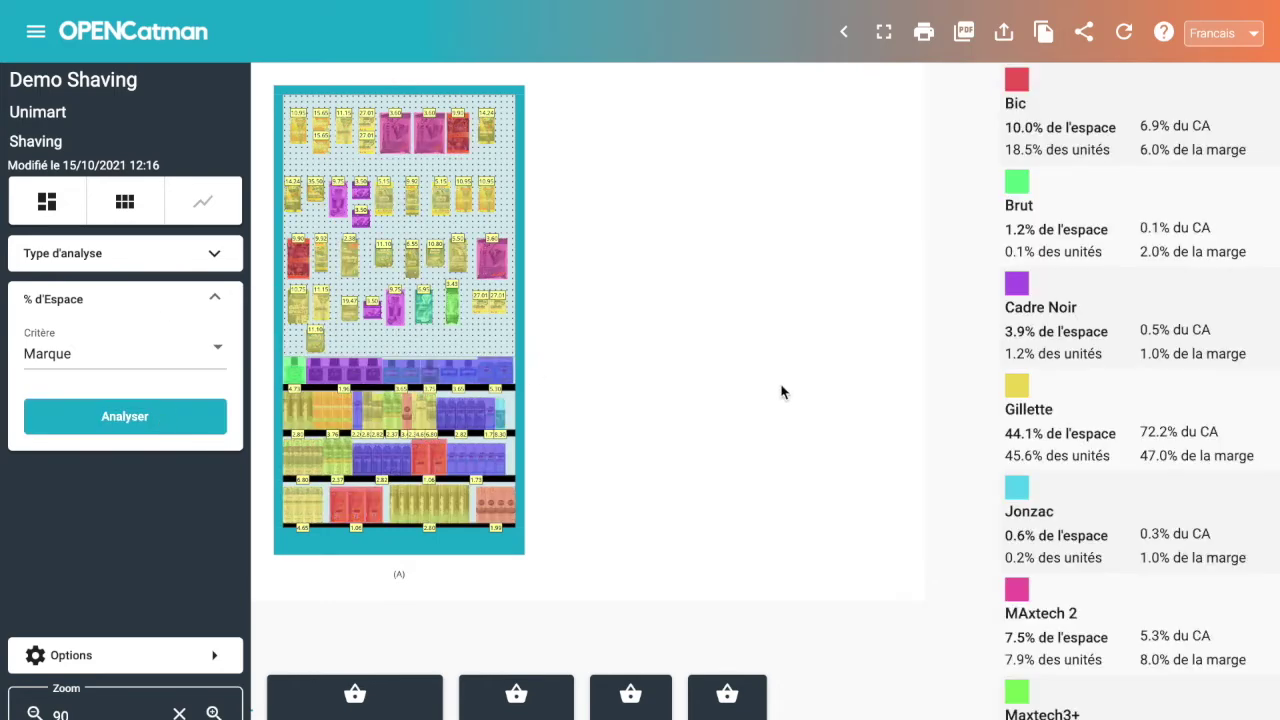
left_click(1022, 89)
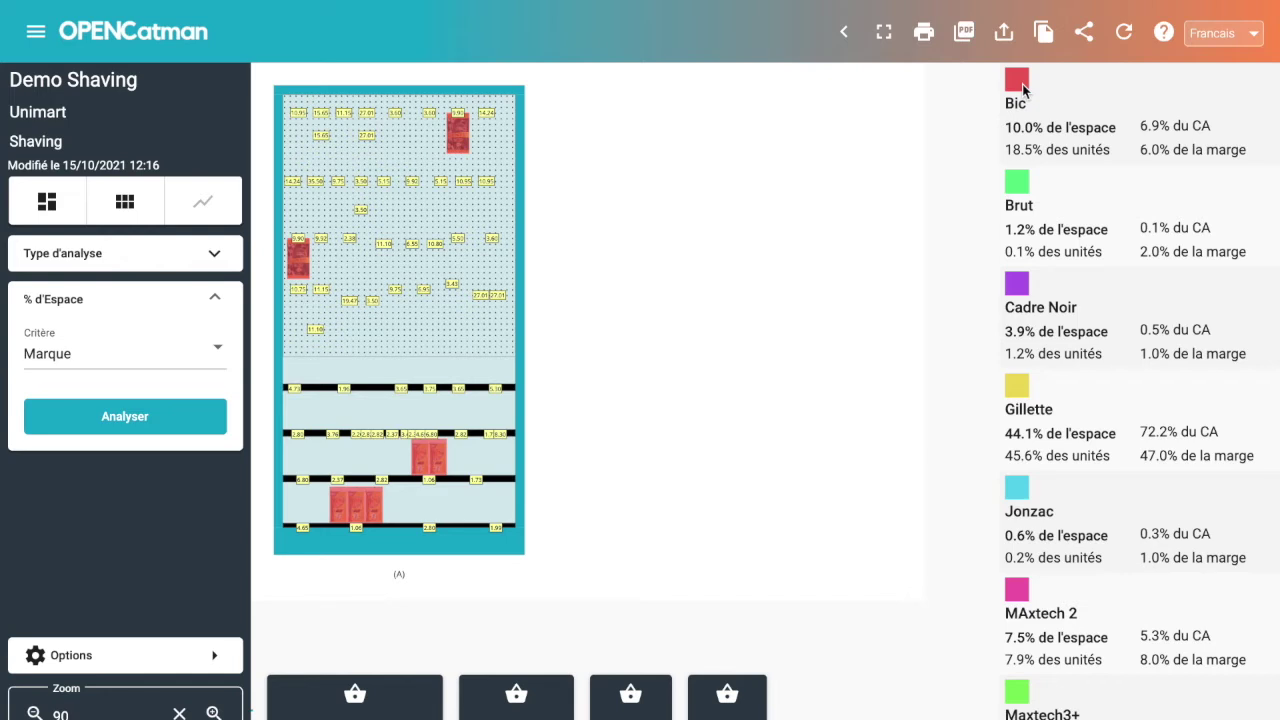
Step: Return to the product view, show the comments, and post the general comment "Le stock maxi doit etre inferieur à 6000"
left_click(127, 204)
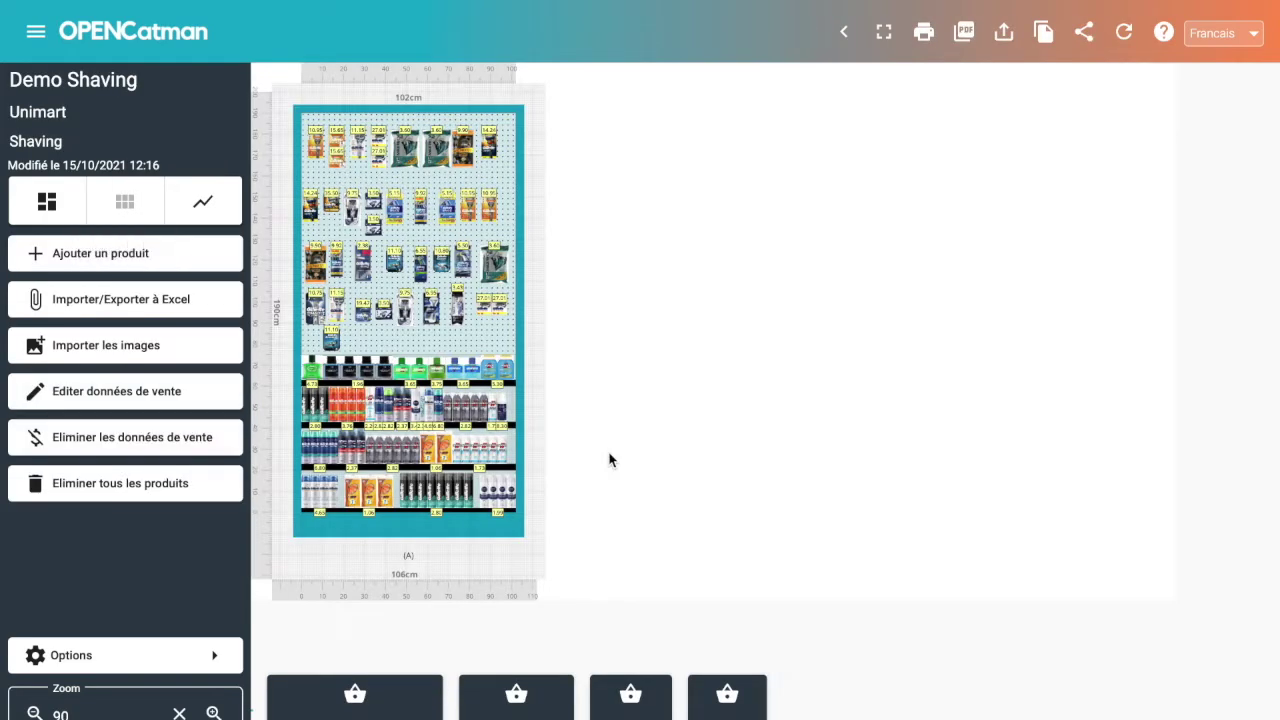
left_click(218, 658)
left_click(41, 465)
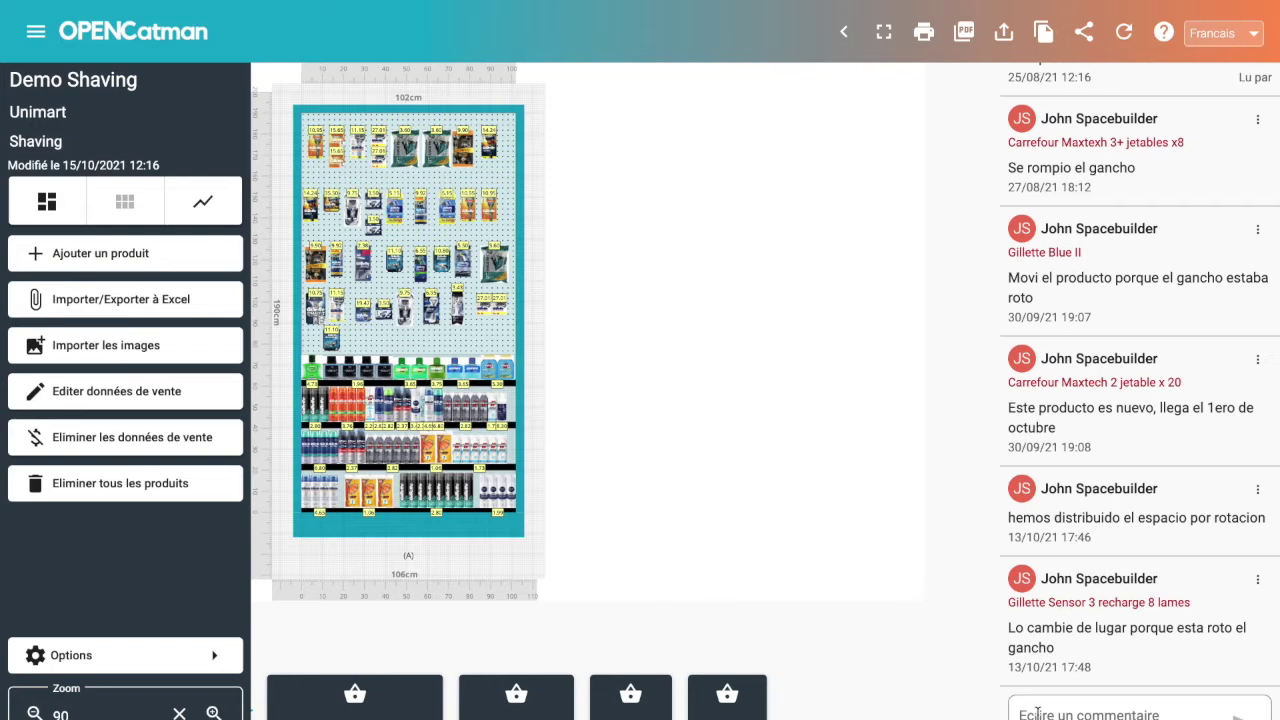
type("Le s")
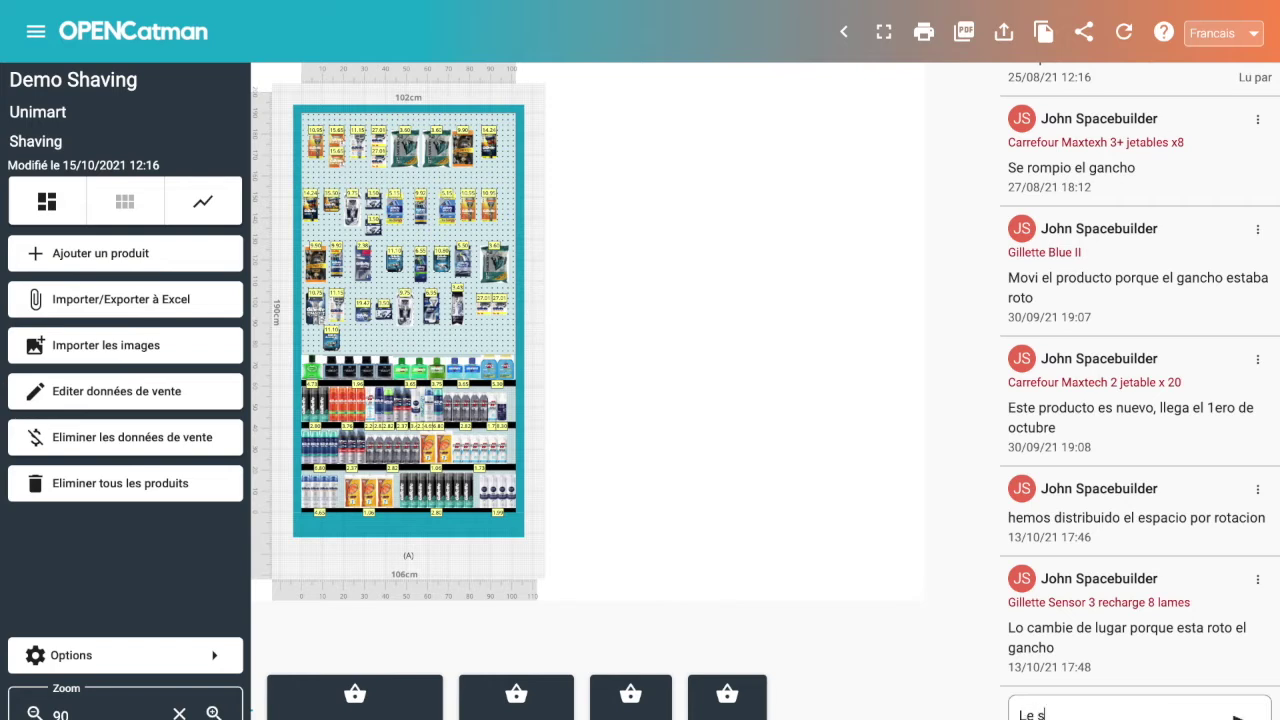
type("tock maxi doit etre infer")
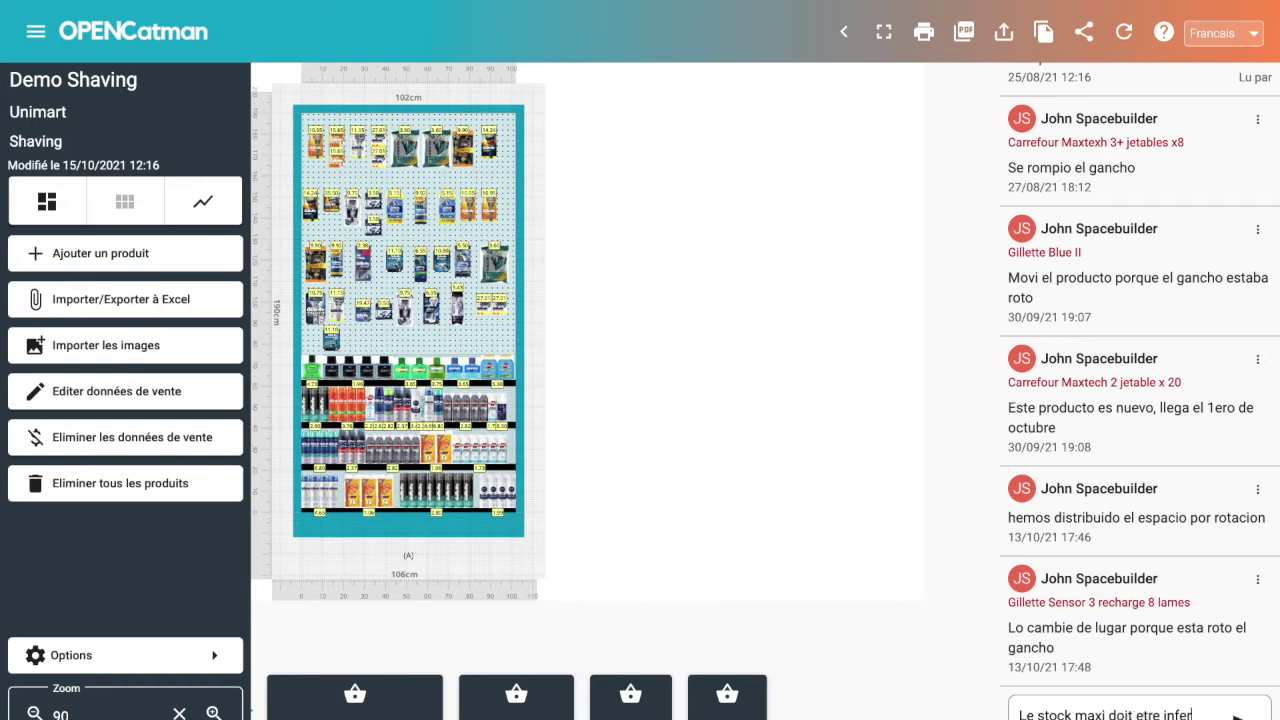
type("ieur à")
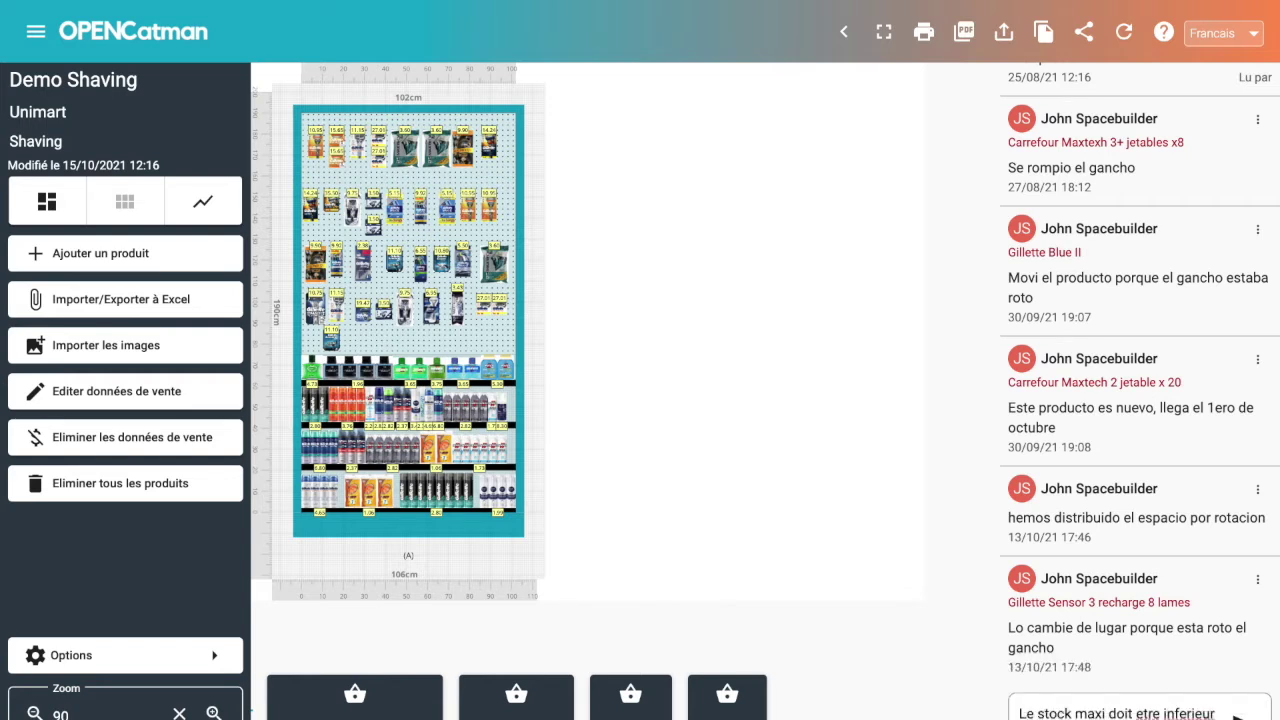
key("Return")
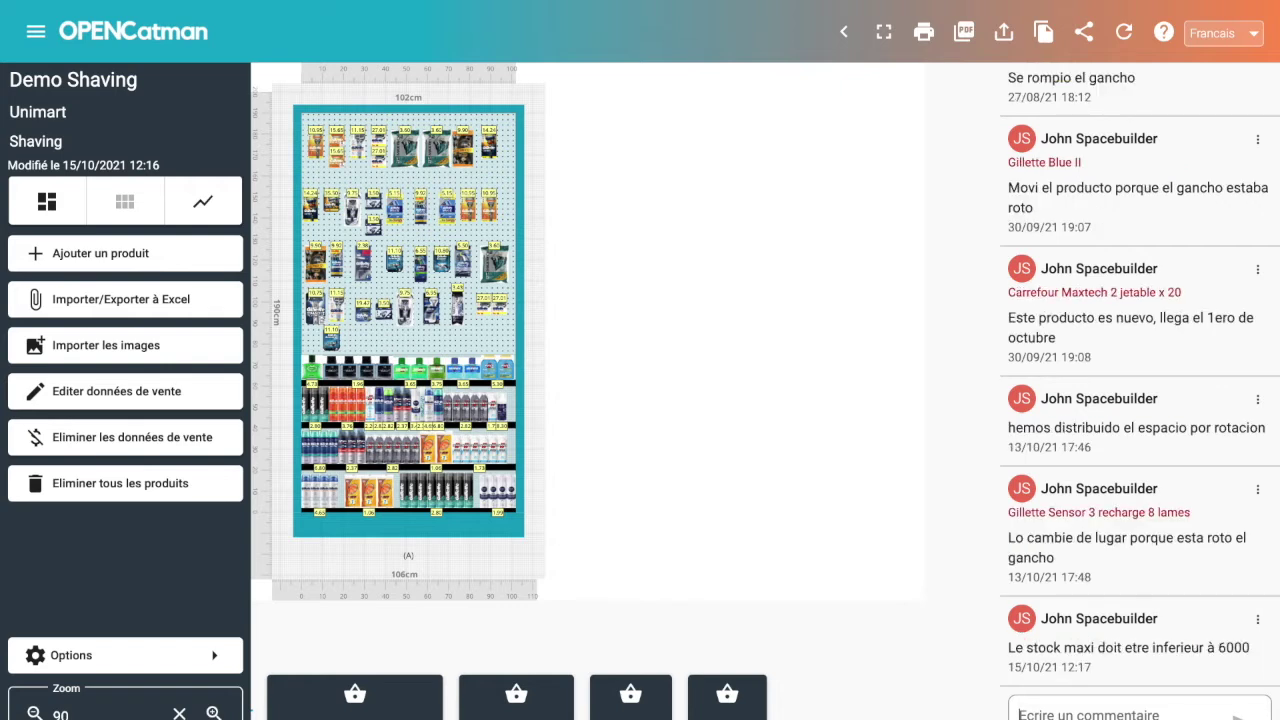
Step: Turn the comment masking option on and back off
left_click(210, 655)
left_click(54, 502)
left_click(54, 500)
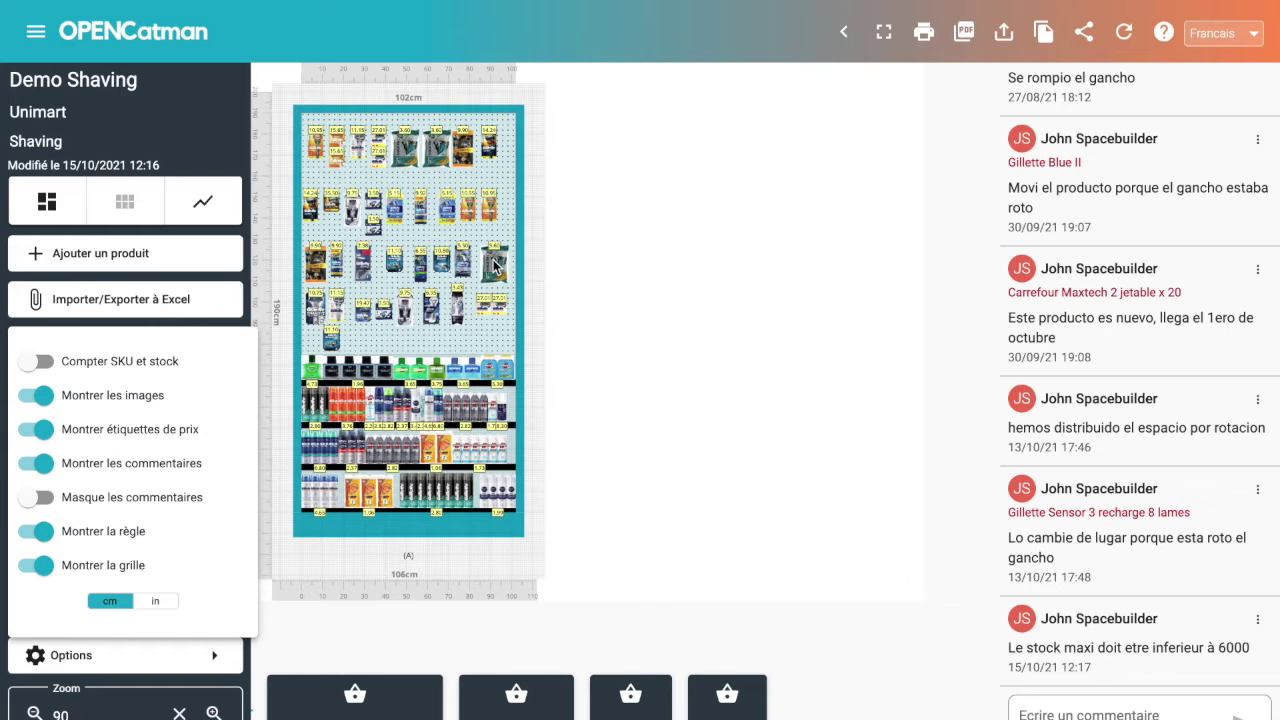
Step: Post the comment "Ce produit doit etre retiré dans un mois" on the product Carrefour Maxtech 2 jetable x 20
mouse_move(493, 262)
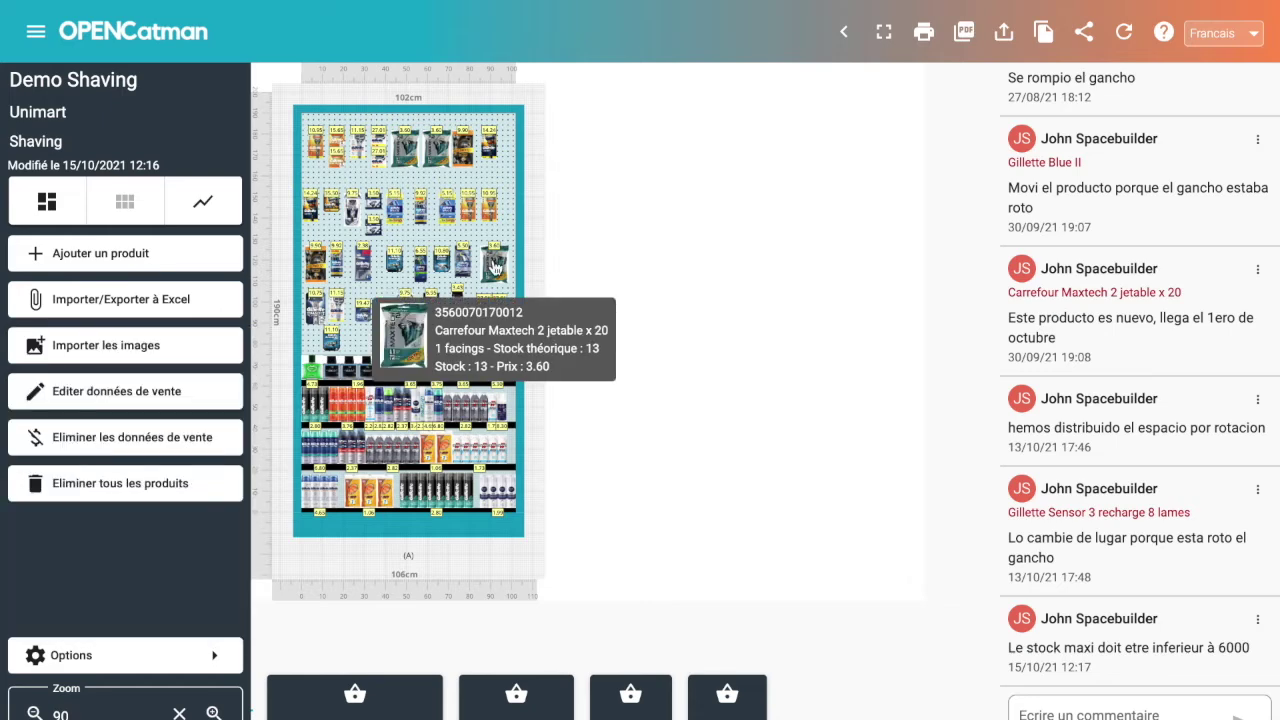
left_click(493, 265)
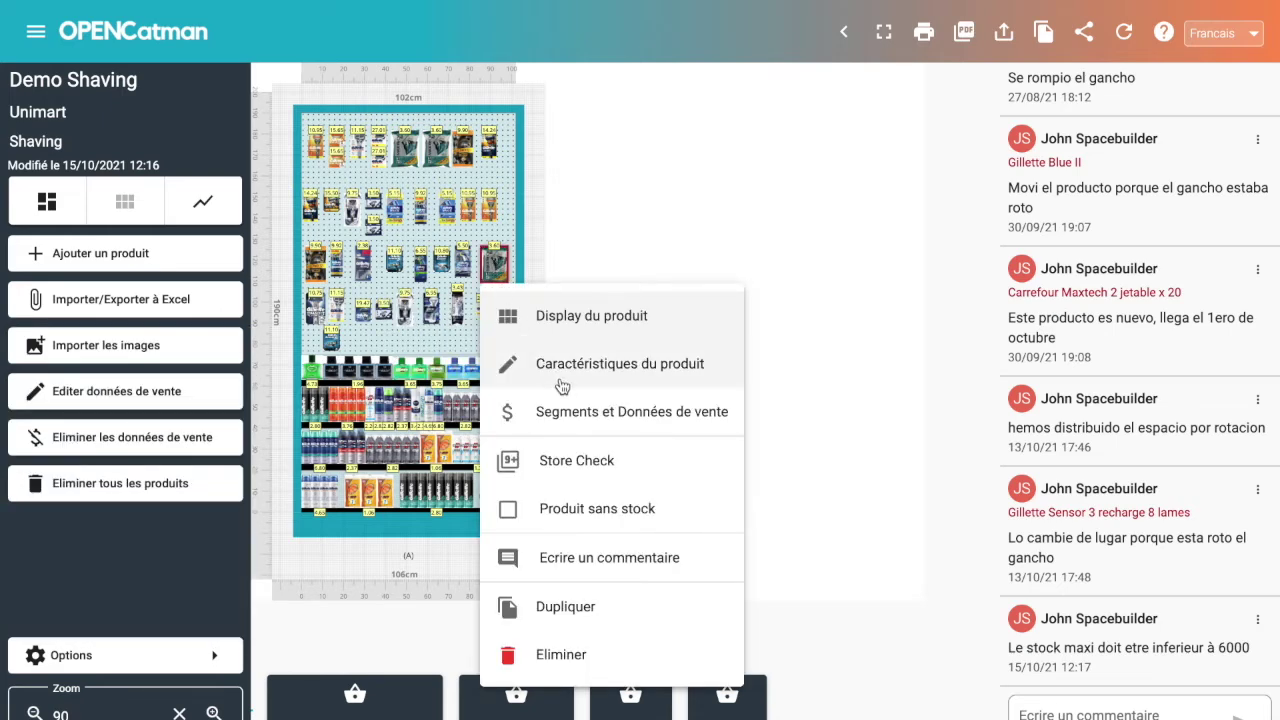
left_click(600, 557)
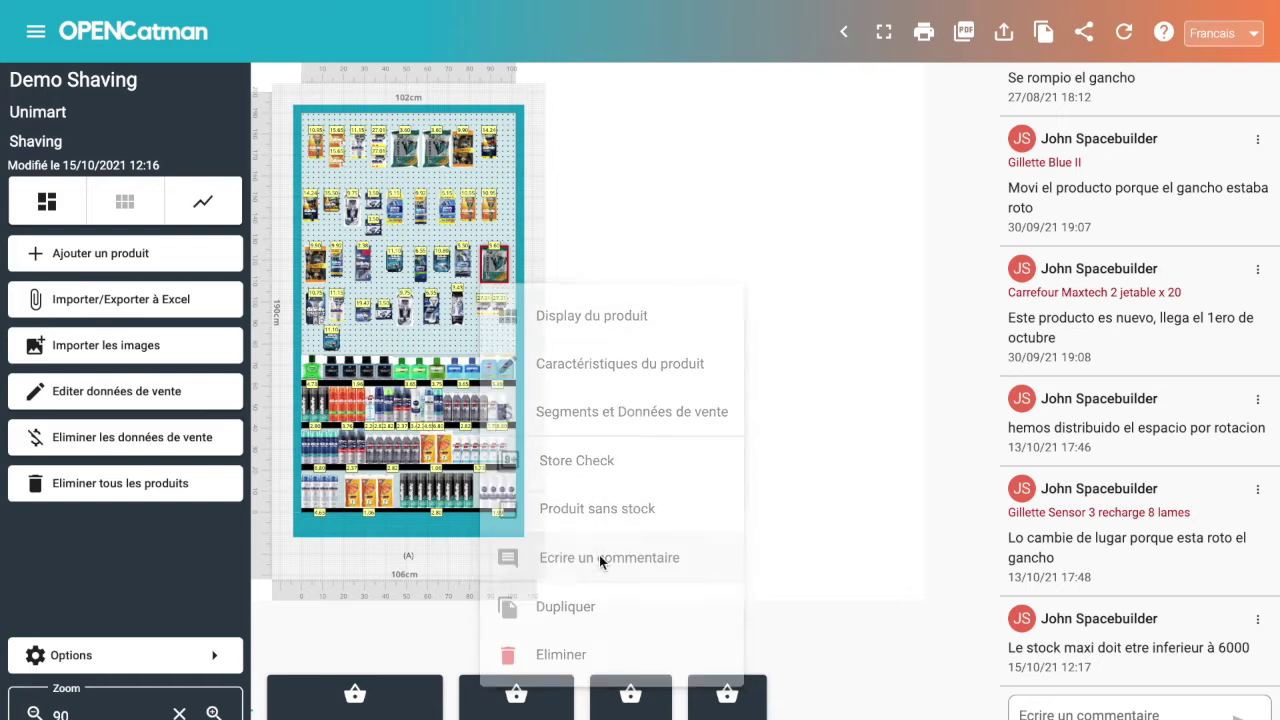
type("Ce produti")
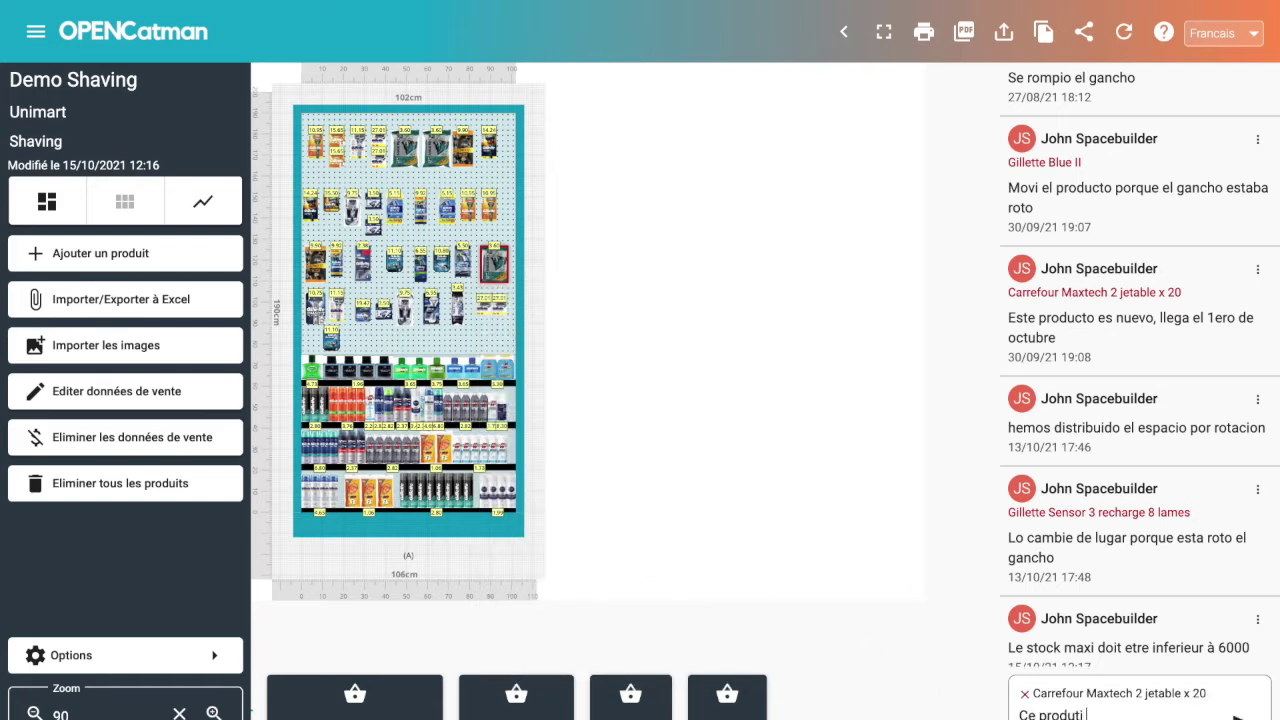
key("BackSpace")
type("it doit etre retire")
type(" dans")
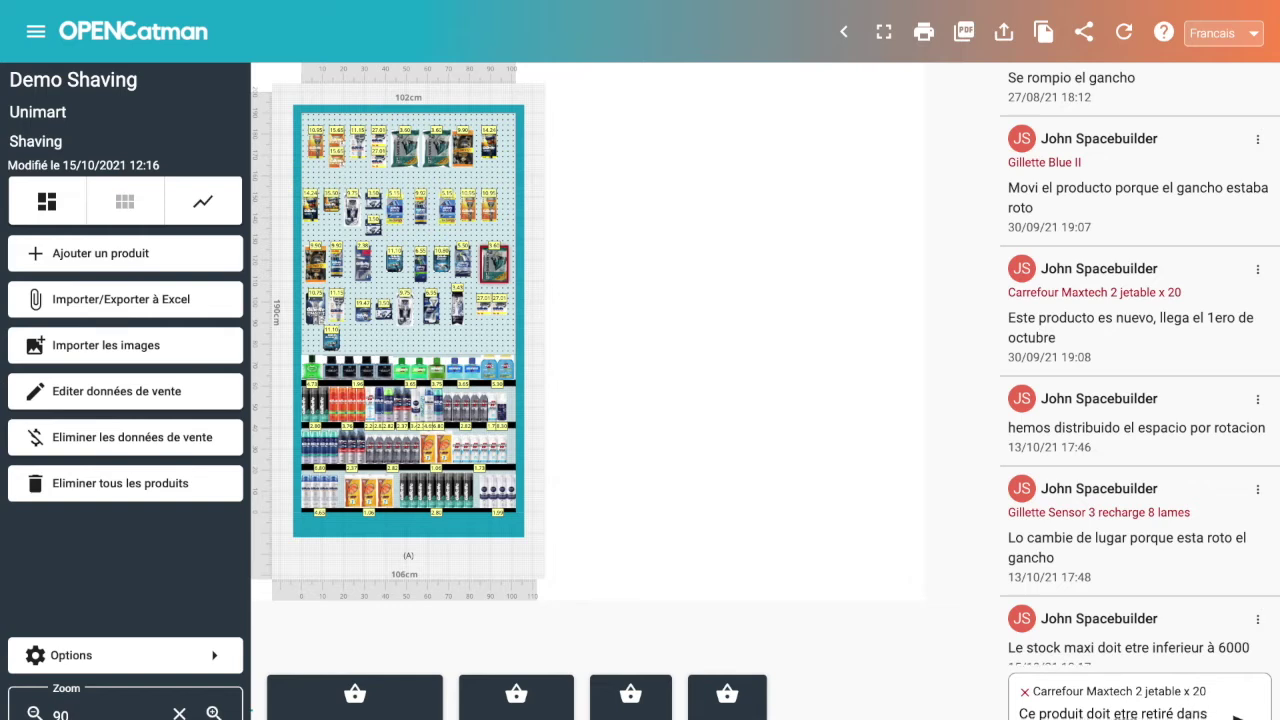
type(" un mois")
key("Return")
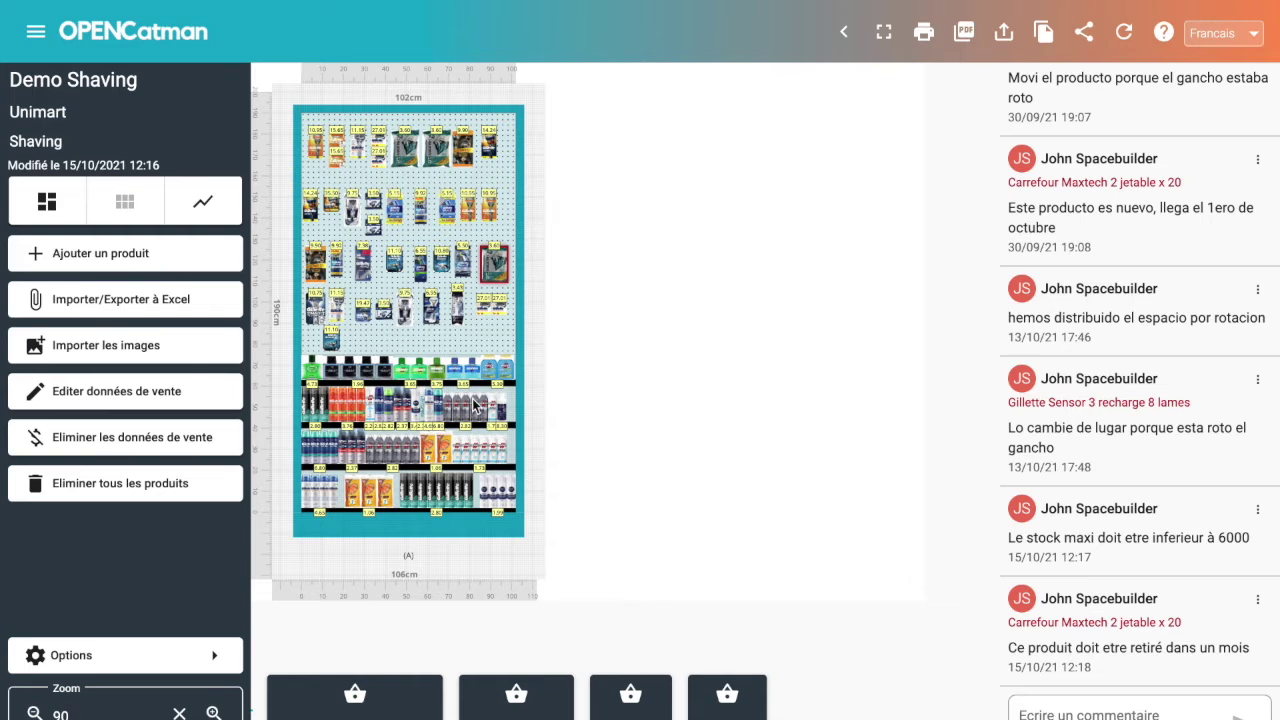
Step: Leave the planogram for the Demos project list and reopen the most recently modified Demo Shaving project
left_click(221, 207)
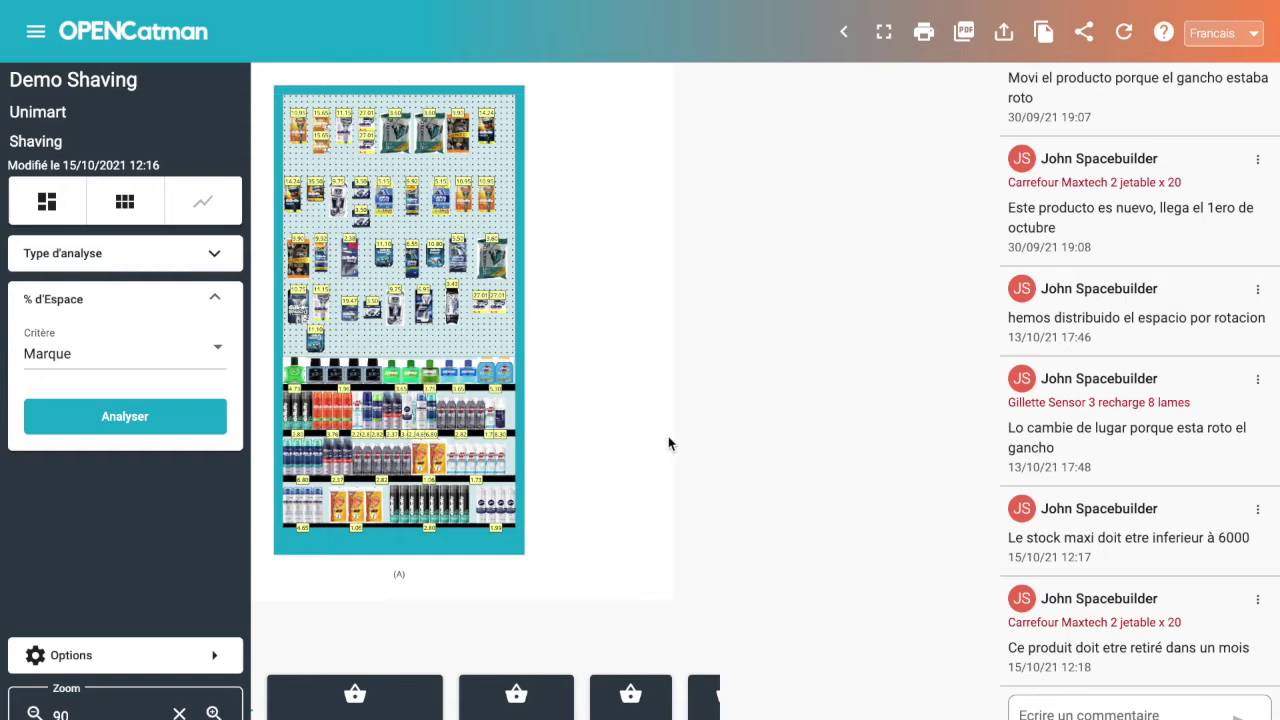
left_click(846, 33)
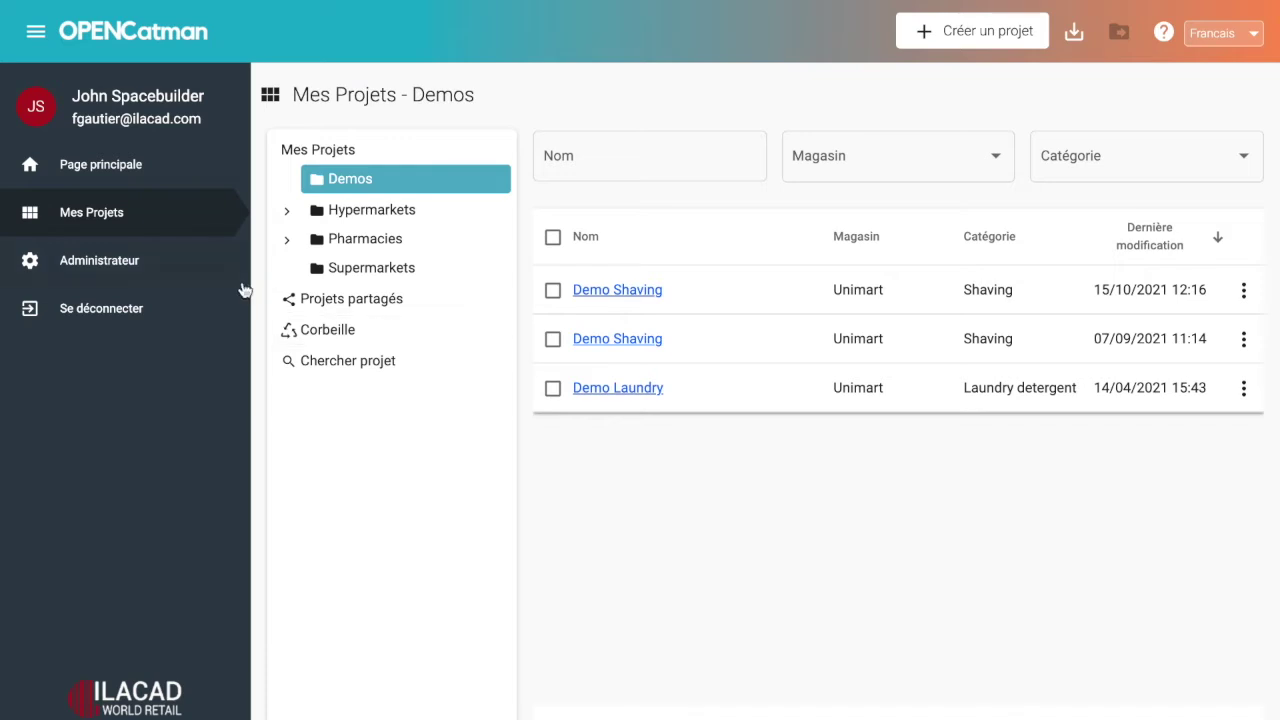
left_click(622, 291)
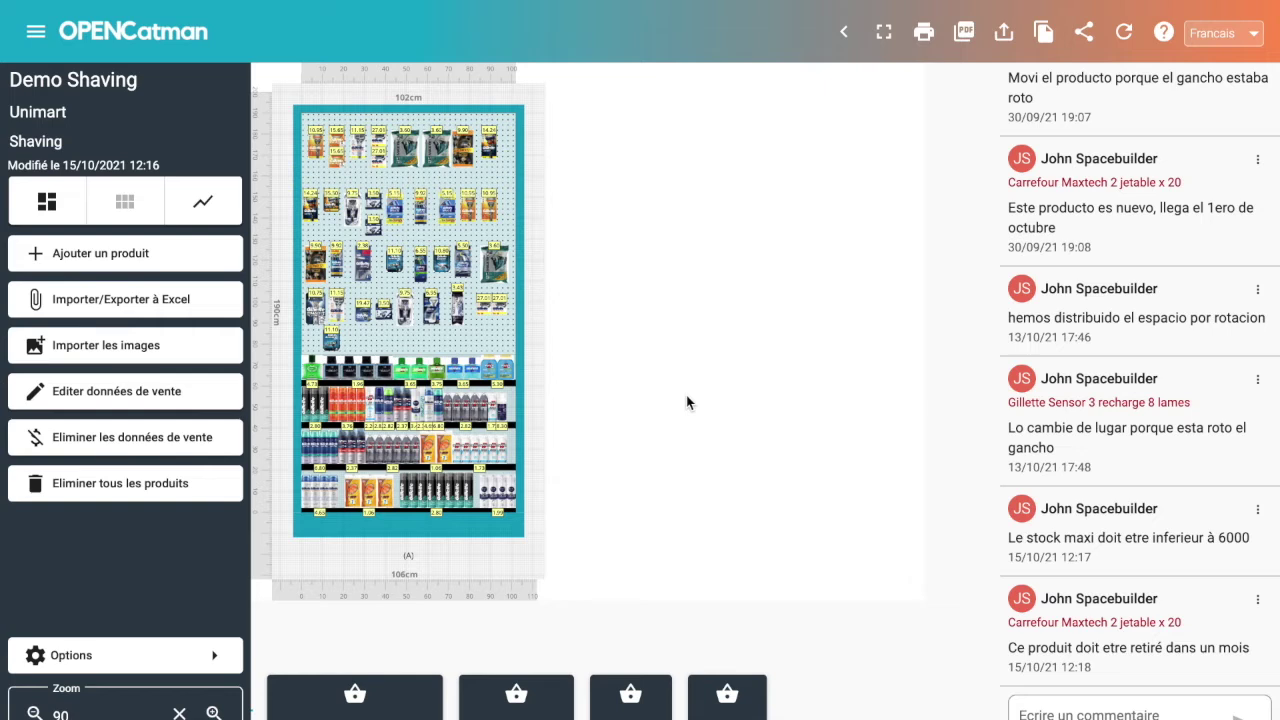
Step: Export the Demo Shaving planogram to PDF and open the downloaded file
left_click(965, 35)
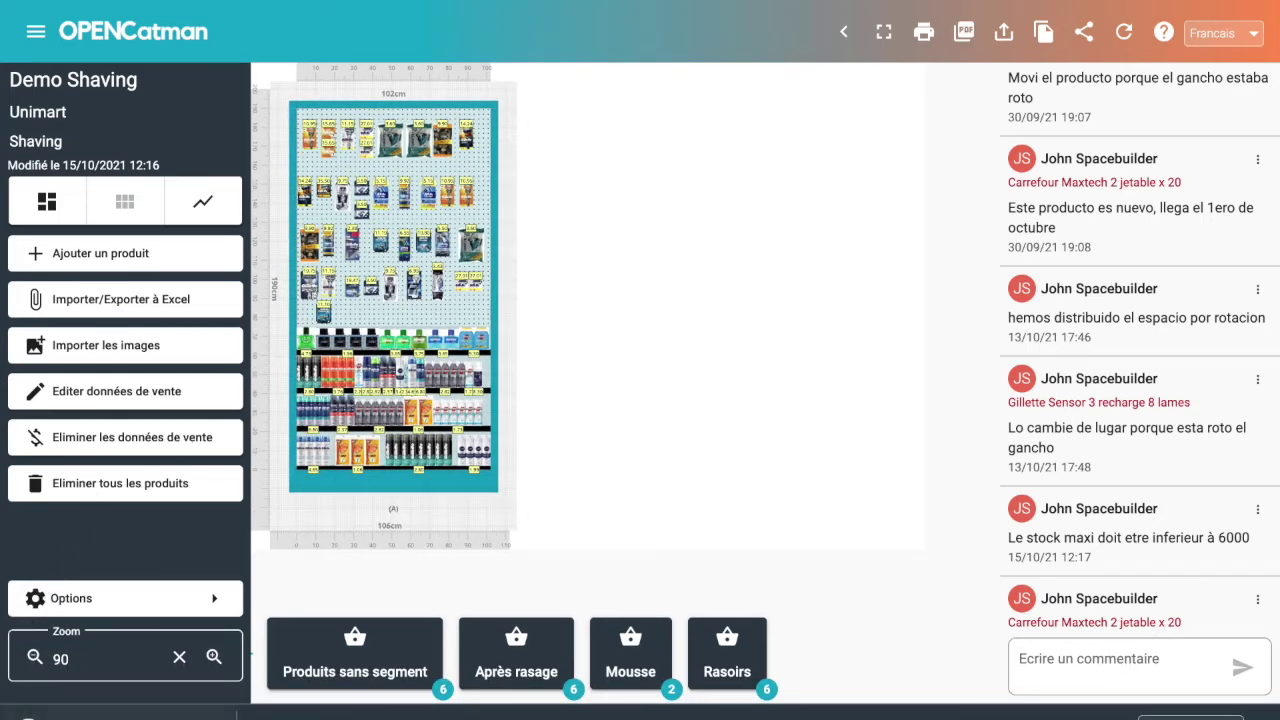
left_click(116, 717)
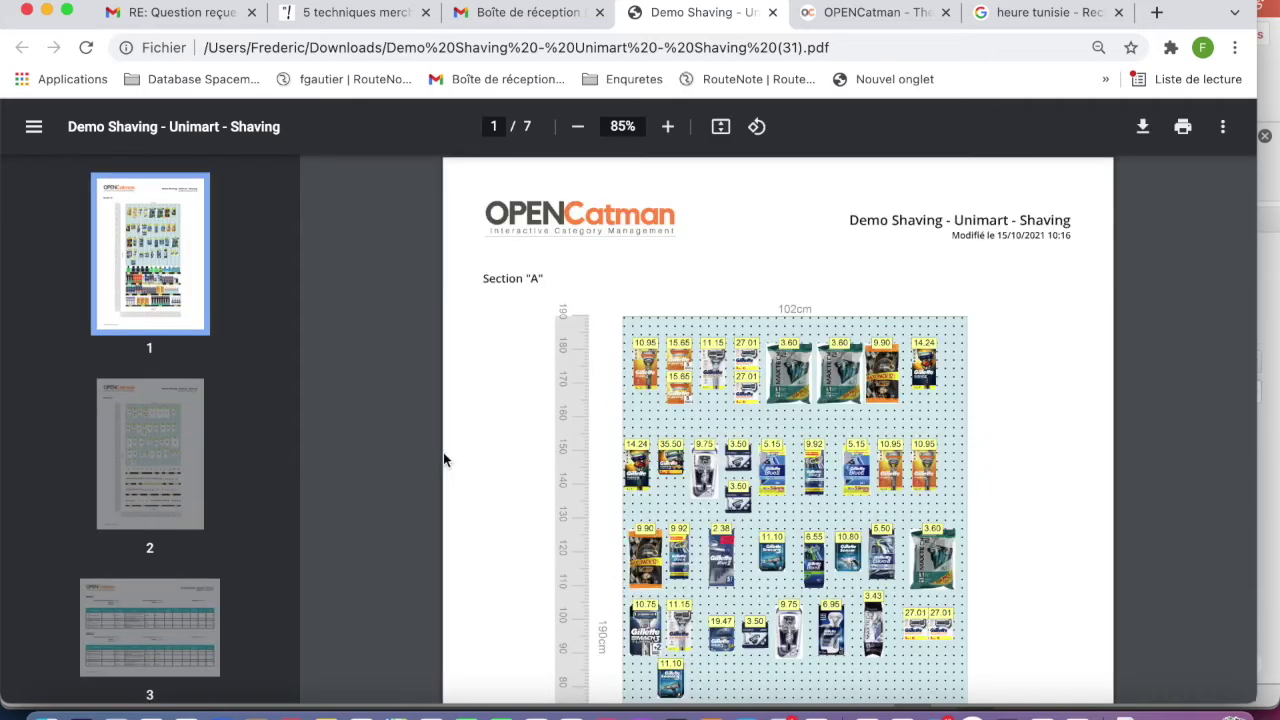
Step: Examine the PDF's illustrated planogram, numbered layout and shelf-by-shelf product tables, and switch back to OPENCatman
scroll(729, 476, "down", 10)
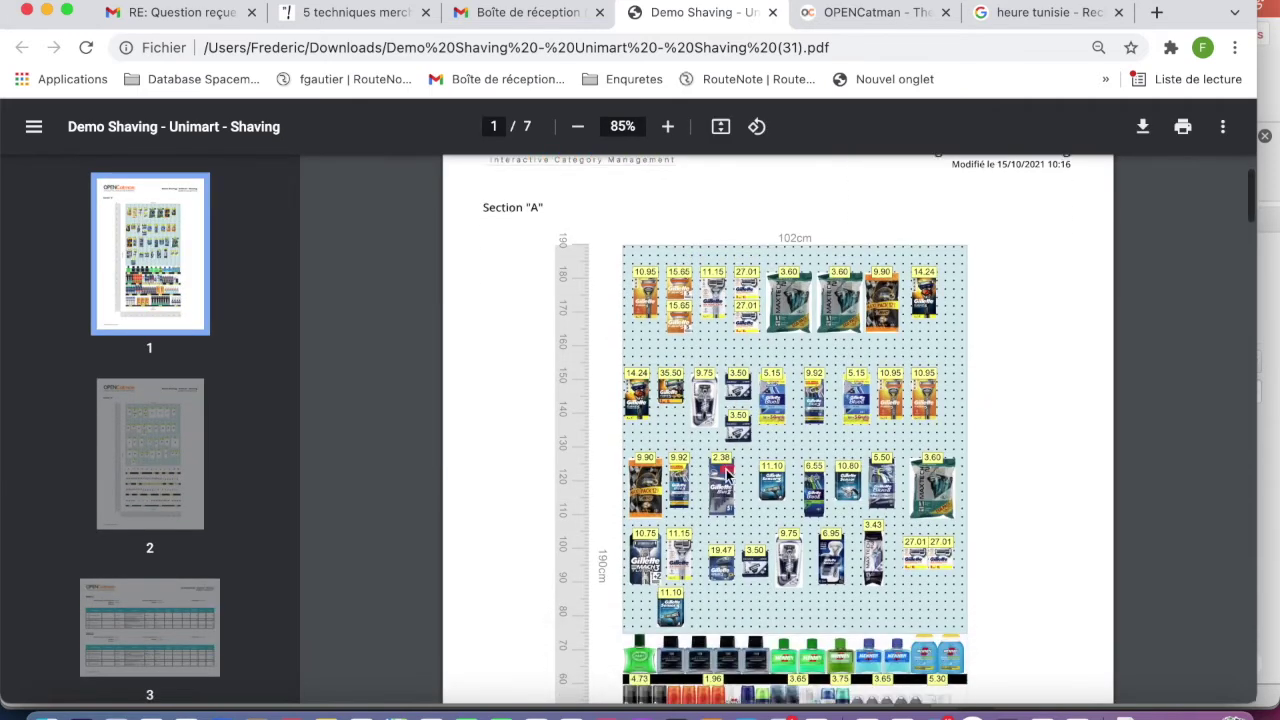
scroll(727, 477, "down", 5)
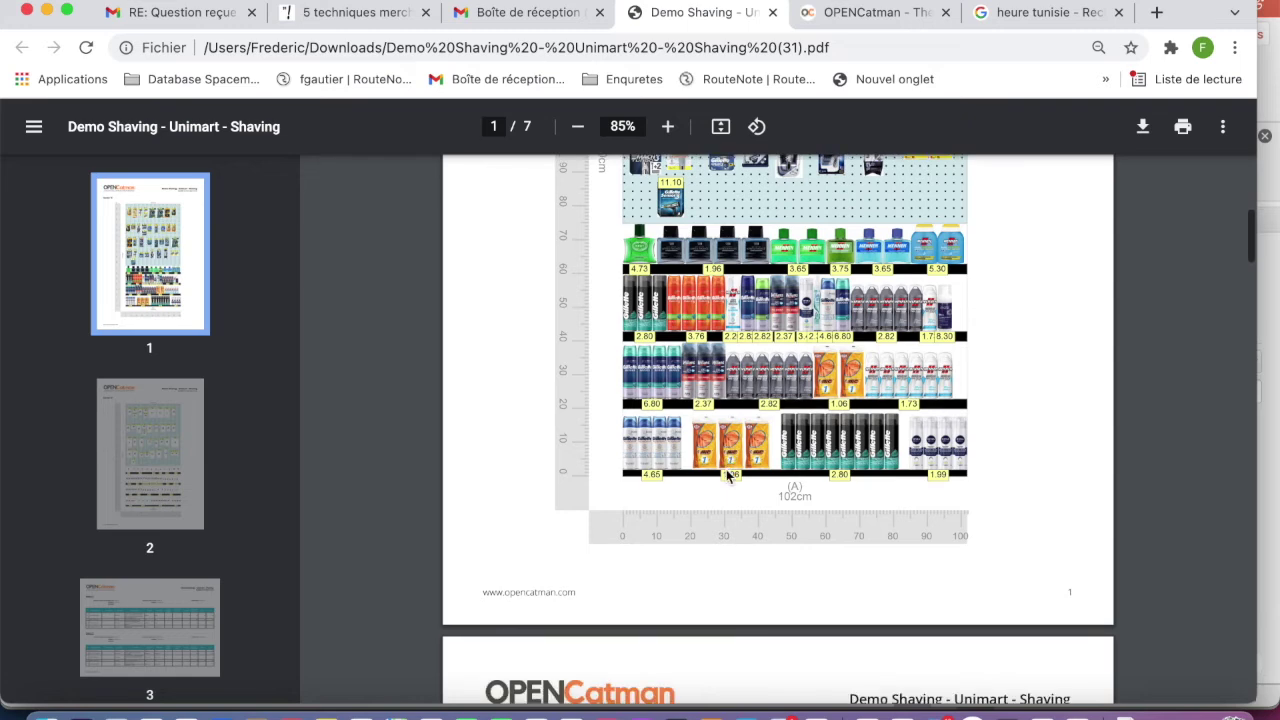
scroll(727, 477, "down", 6)
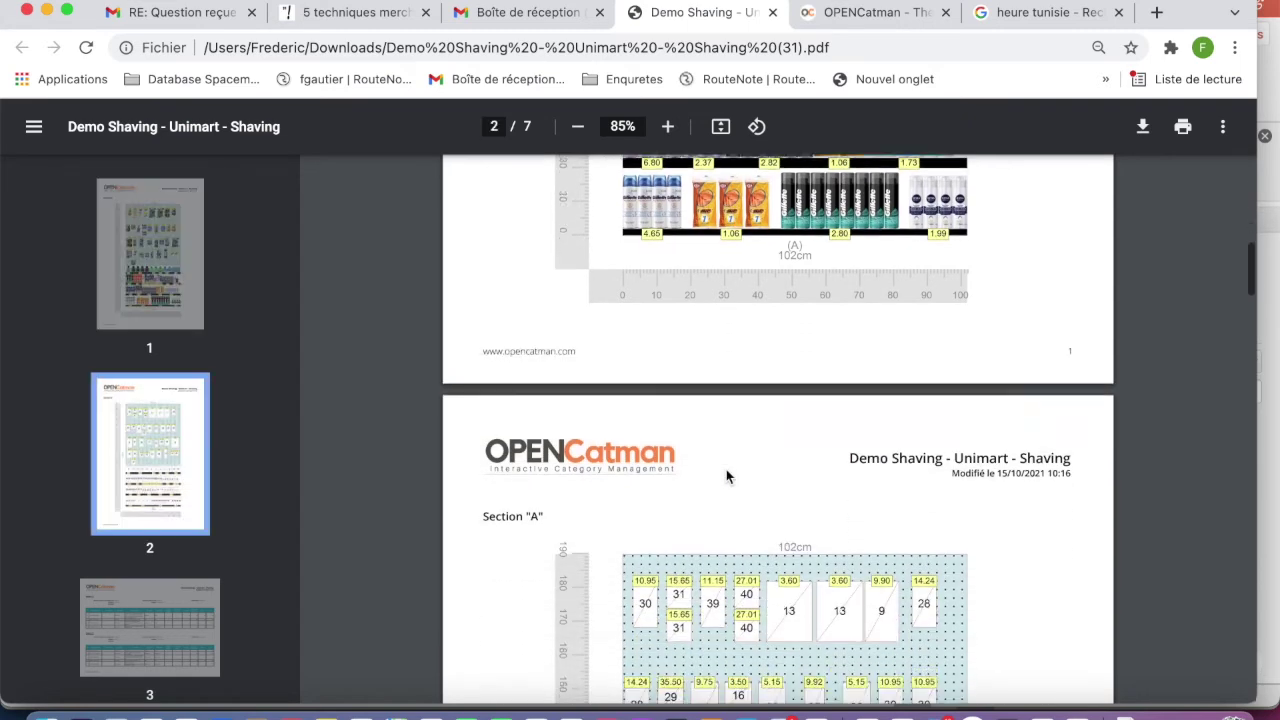
scroll(727, 476, "down", 4)
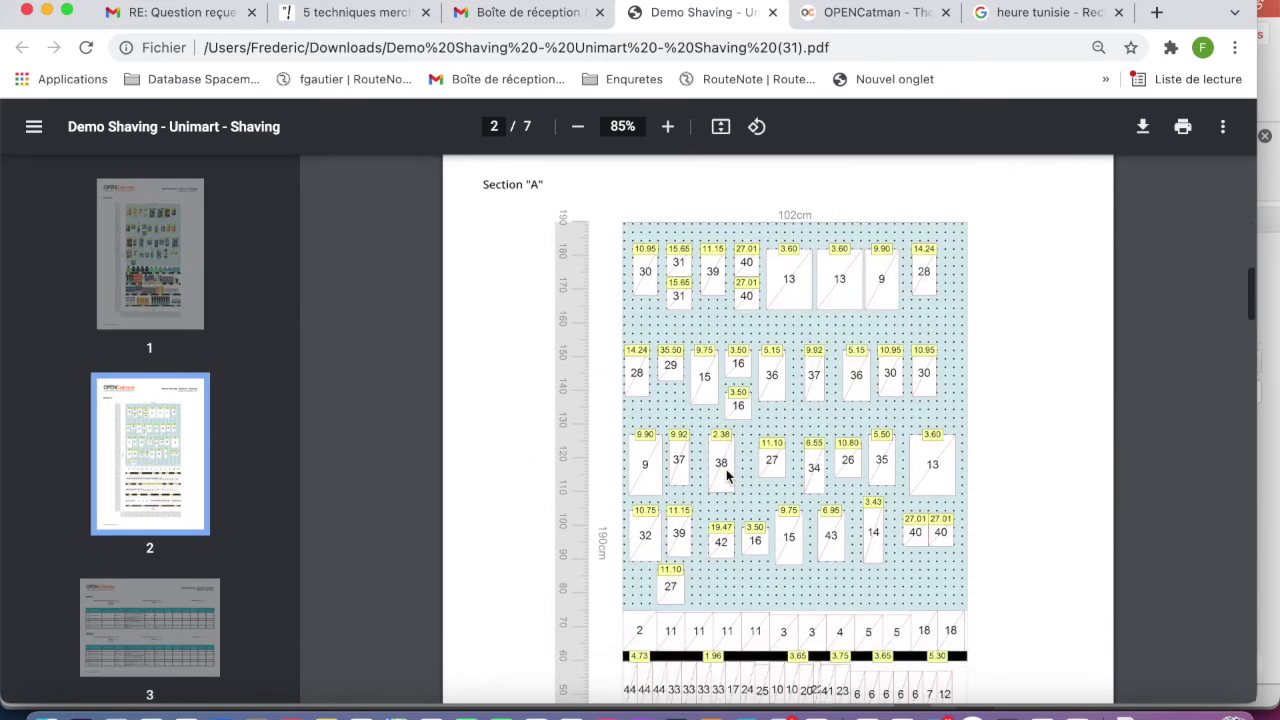
scroll(727, 477, "down", 3)
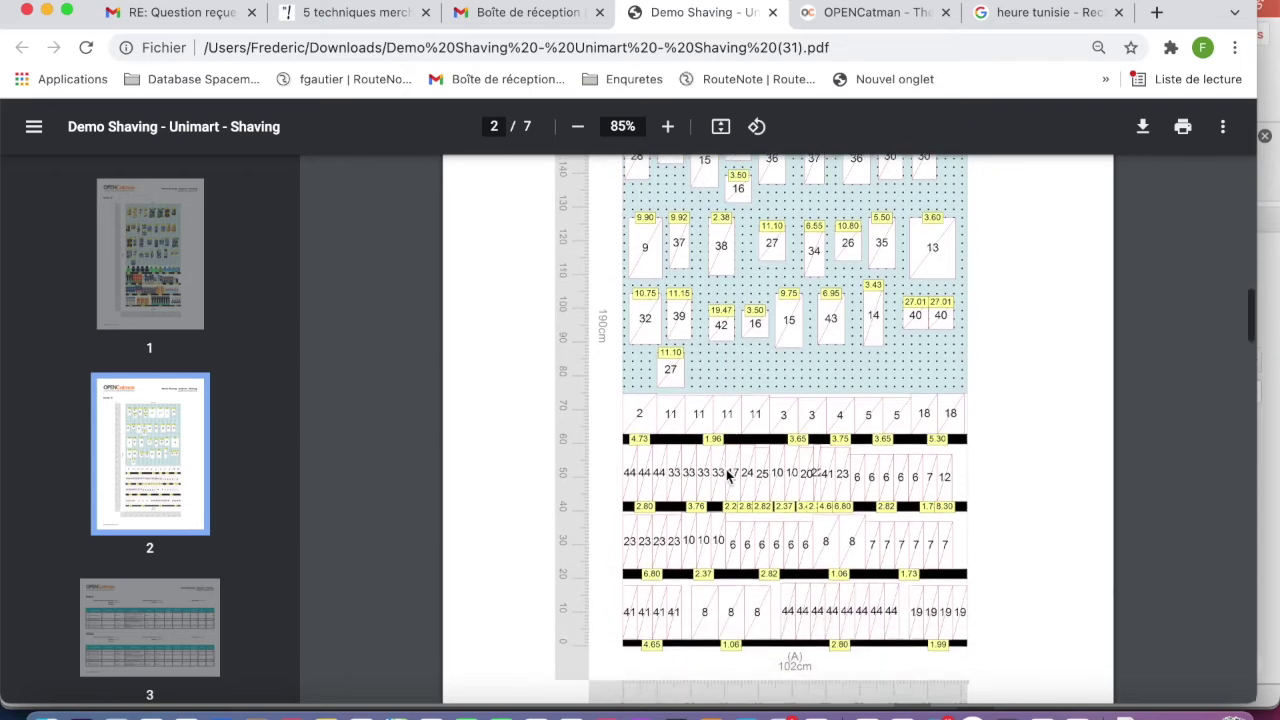
scroll(727, 476, "down", 5)
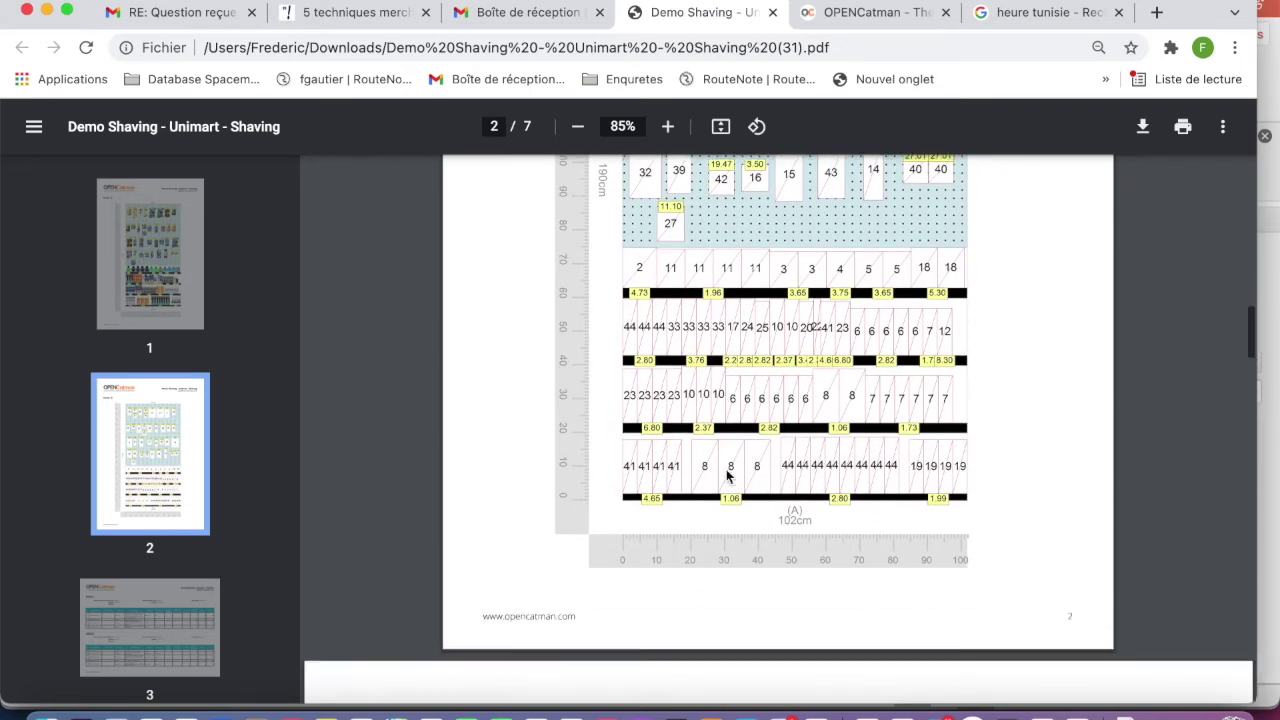
scroll(726, 476, "down", 10)
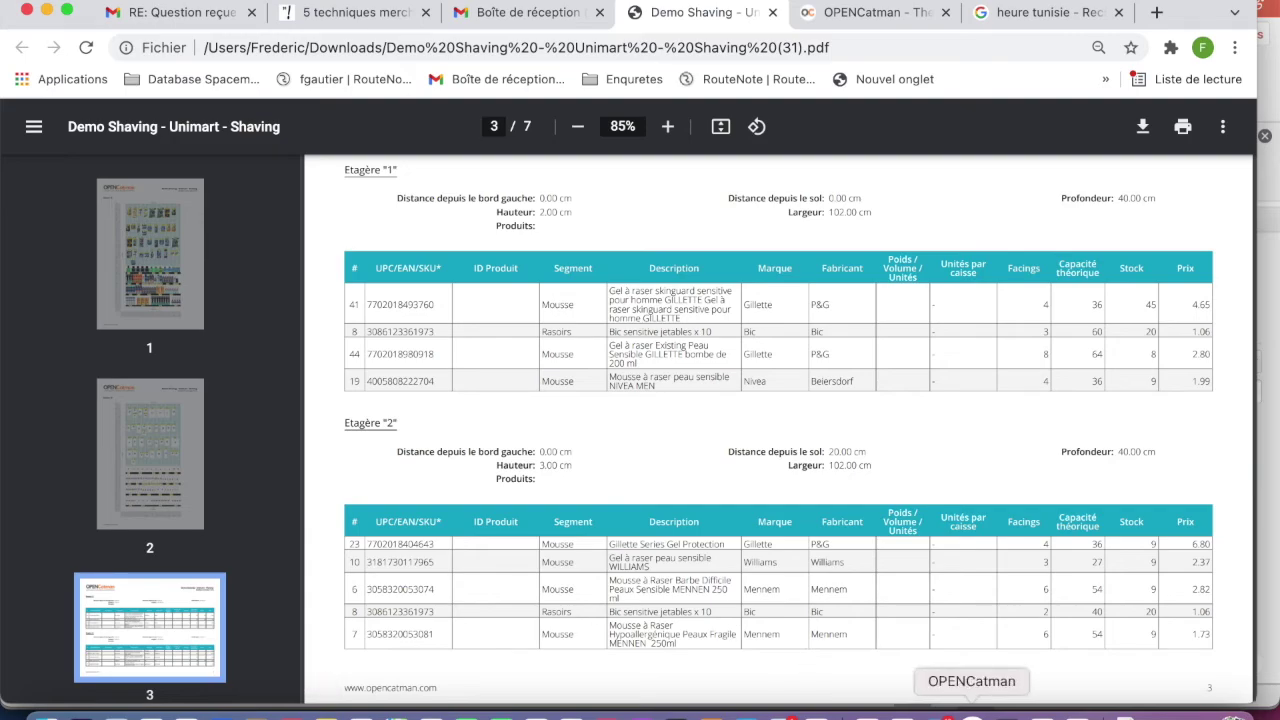
left_click(971, 712)
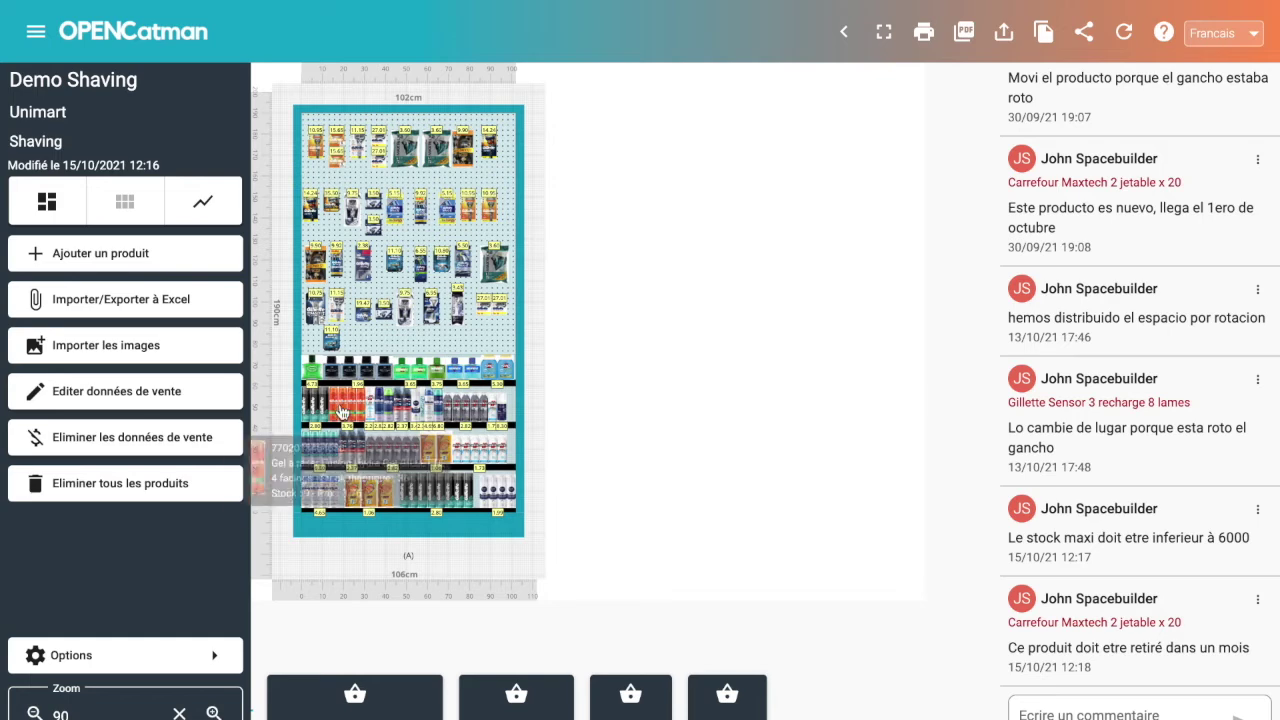
Step: Set the width of fixture module A to 110 cm and return to the product view
left_click(47, 204)
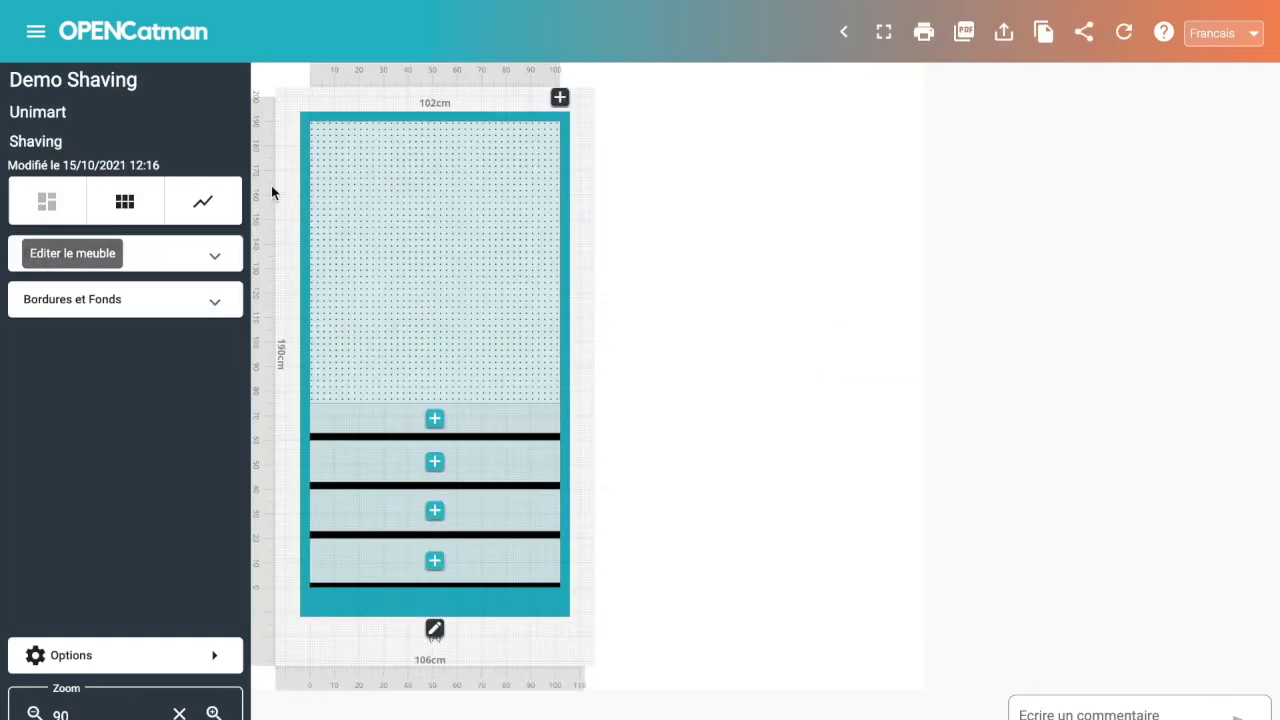
left_click(434, 630)
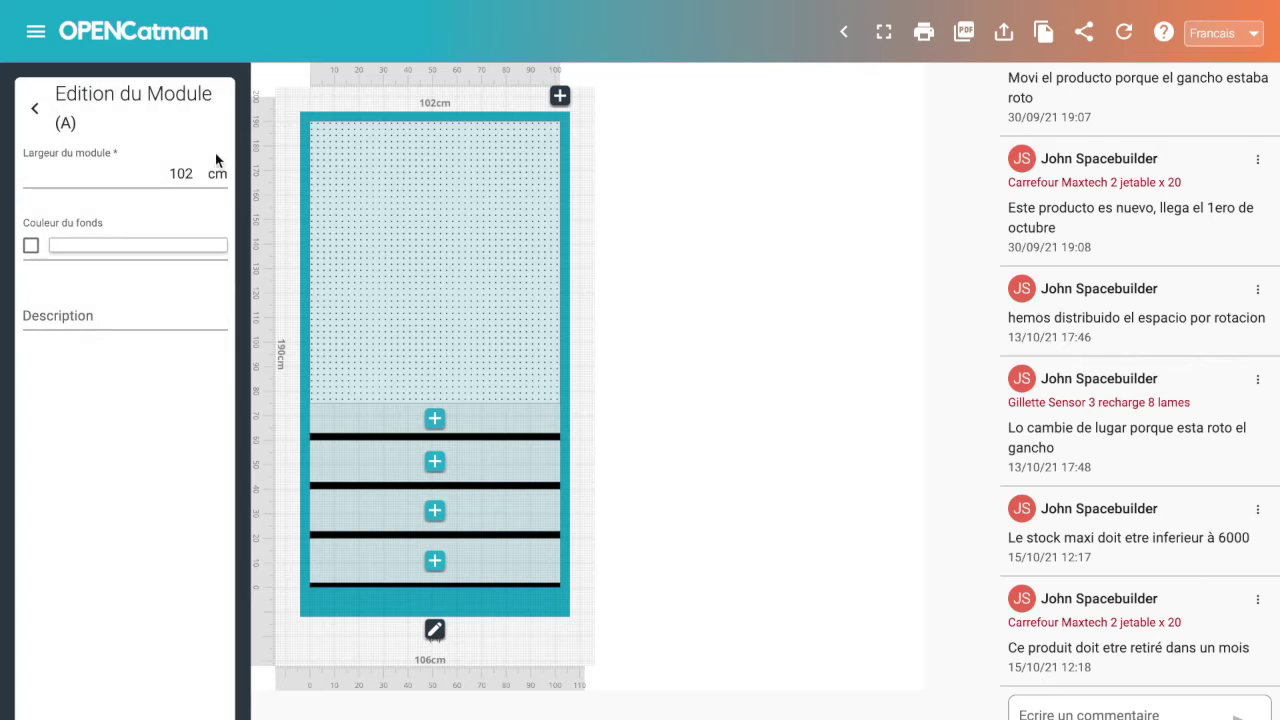
left_click(203, 172)
left_click(203, 172)
left_click(203, 172)
left_click(203, 172)
left_click(203, 172)
left_click(203, 172)
left_click(203, 172)
left_click(201, 172)
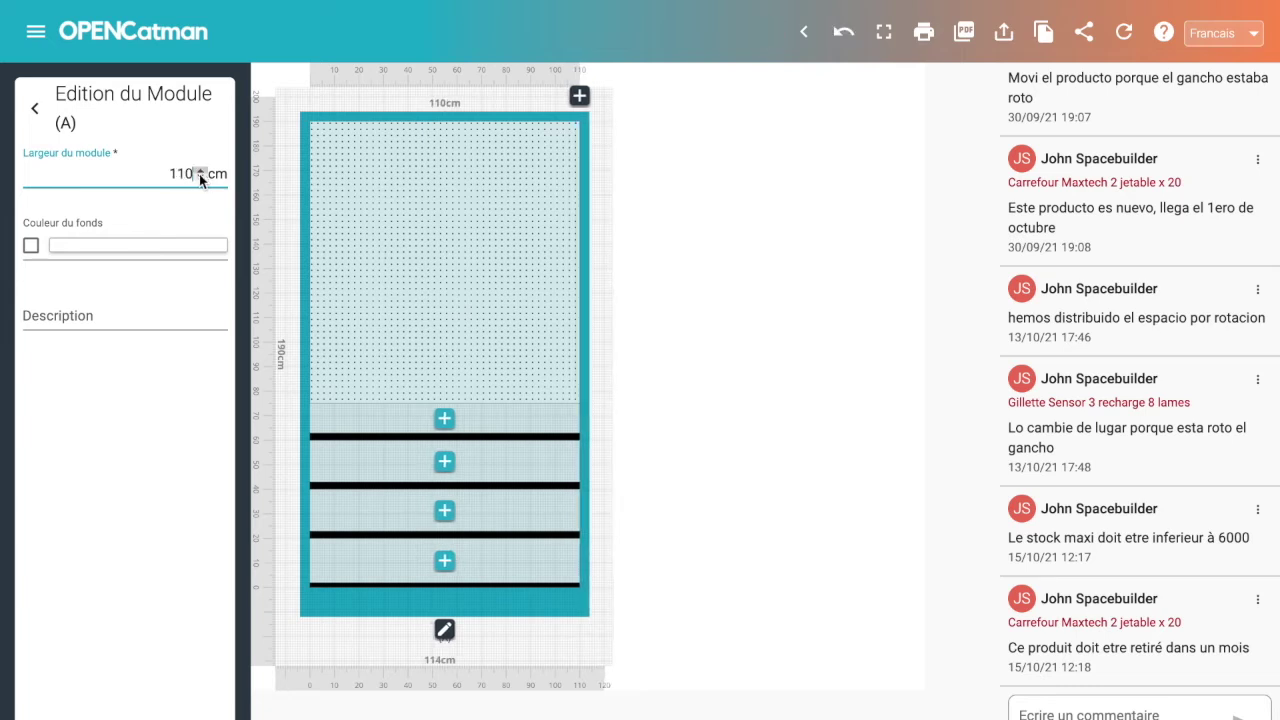
left_click(34, 108)
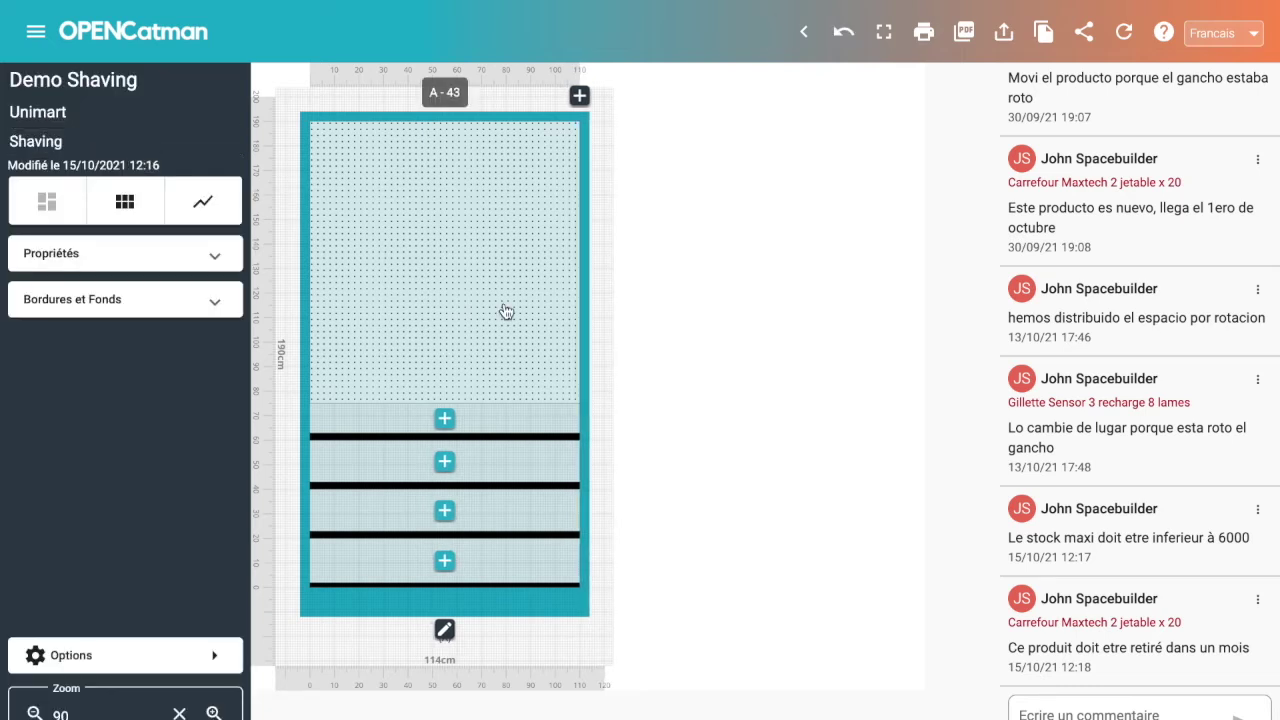
left_click(140, 205)
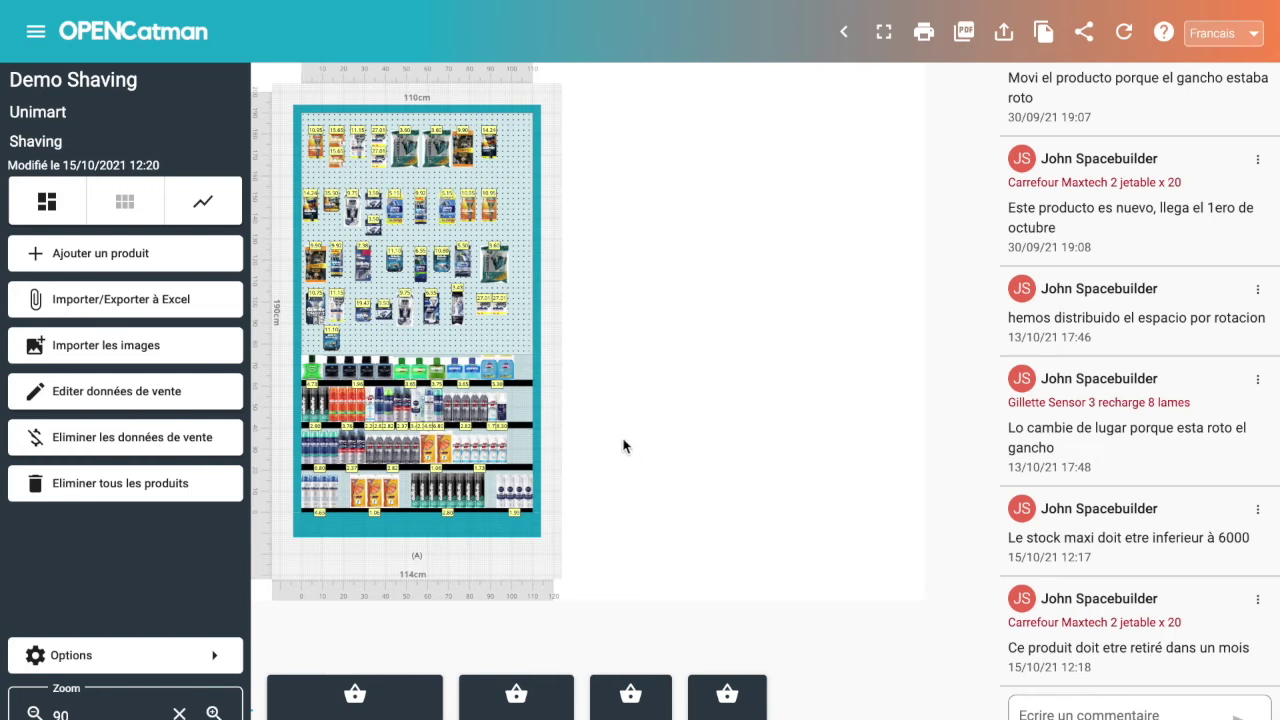
Step: Turn on the SKU and stock count option to show the planogram's totals
left_click(219, 650)
left_click(137, 372)
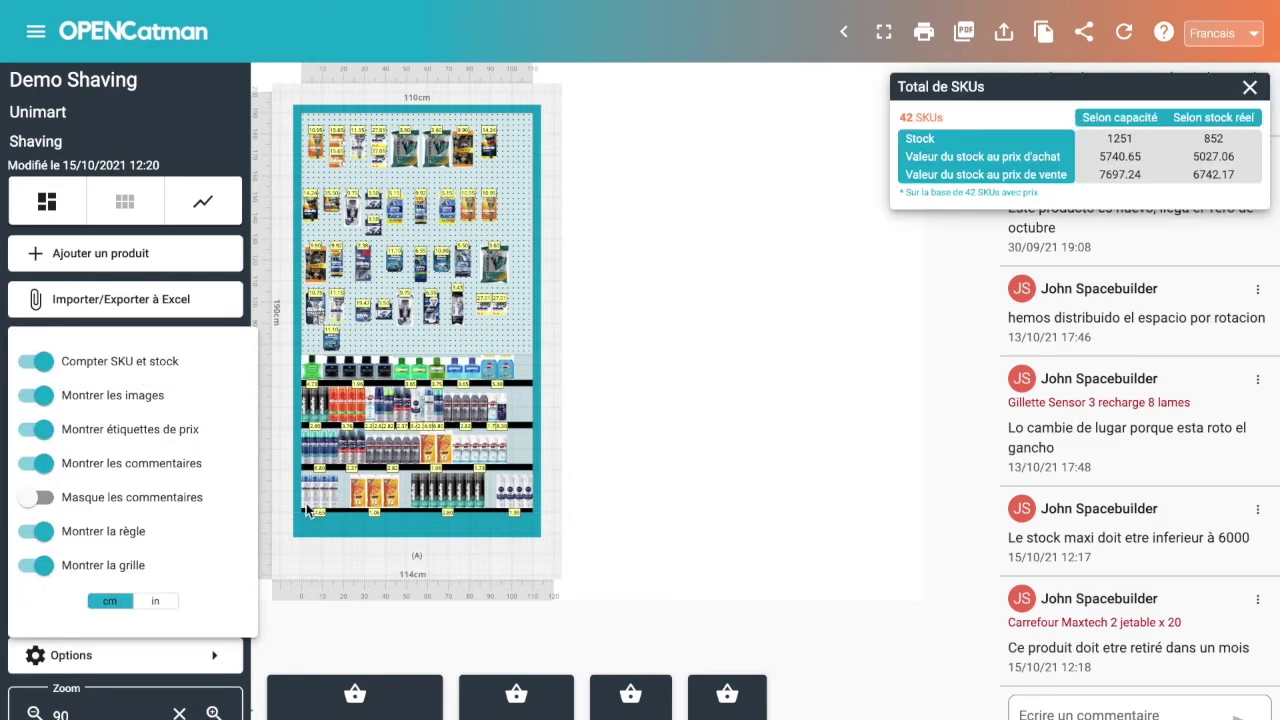
Step: Run the Facings minimum analysis with a 2-day restocking rhythm, Semaine as the sales data period and a 20% safety margin
left_click(205, 207)
left_click(205, 207)
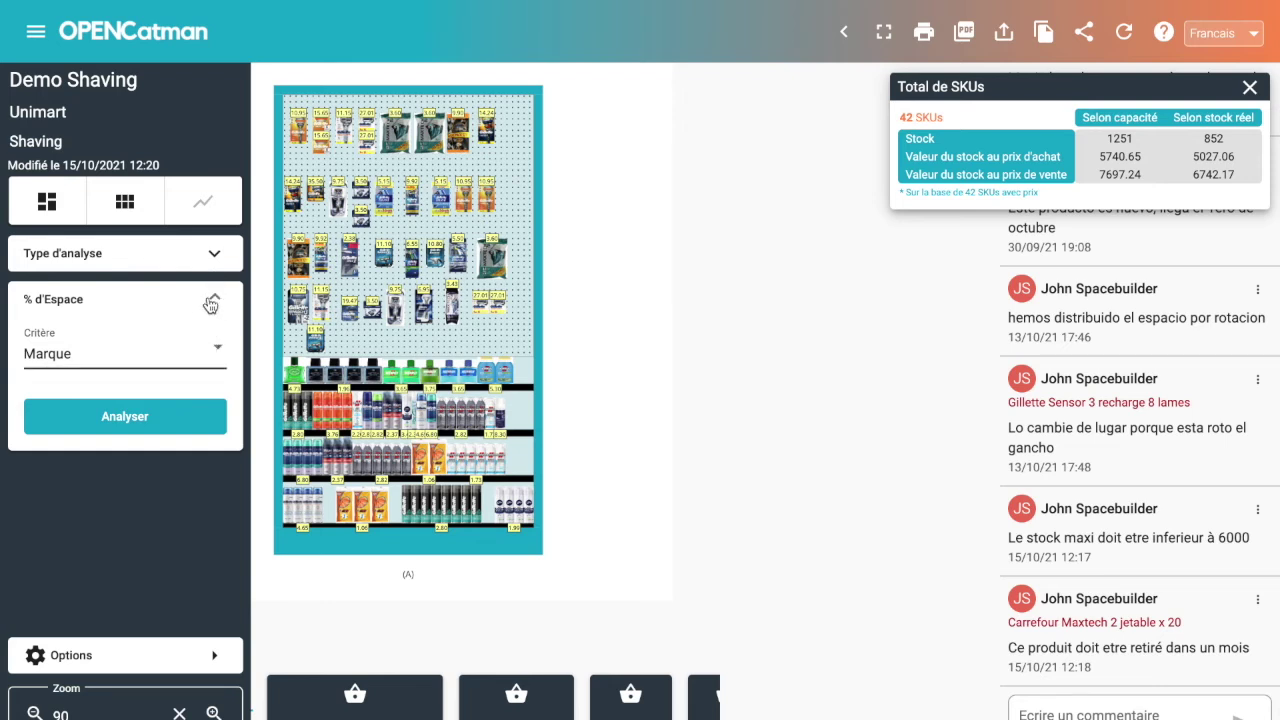
left_click(214, 253)
left_click(157, 355)
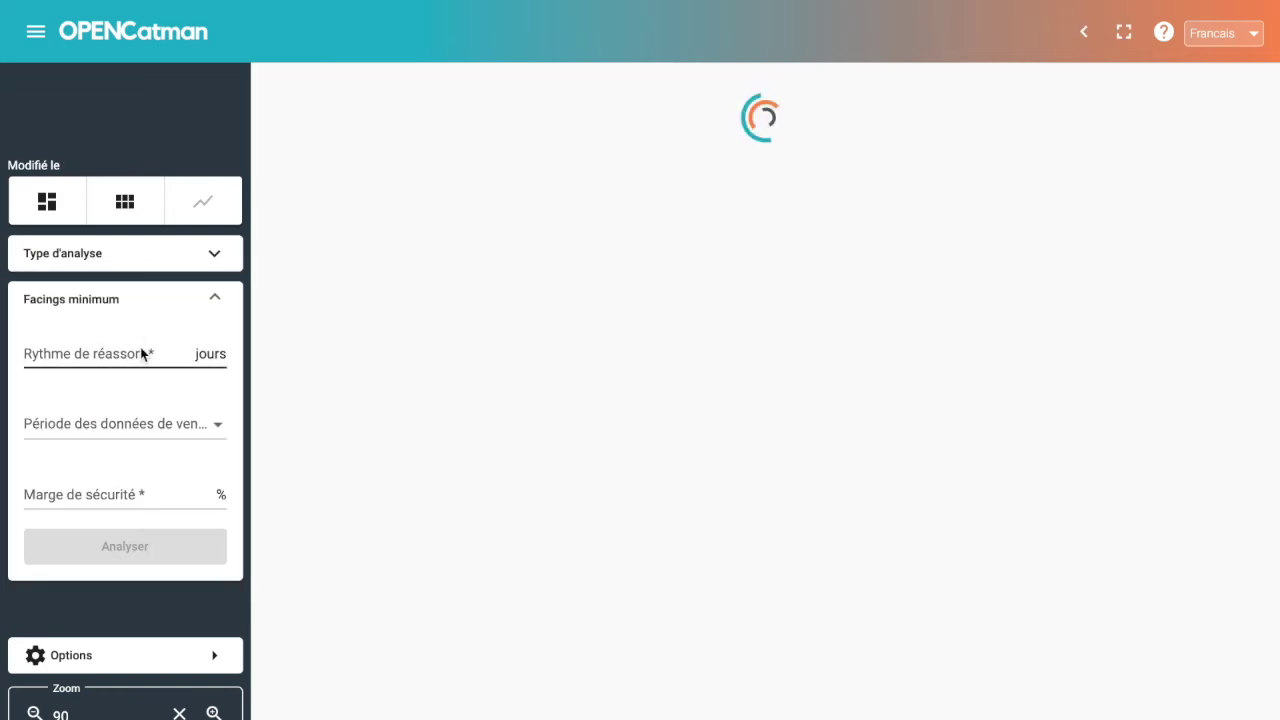
left_click(155, 354)
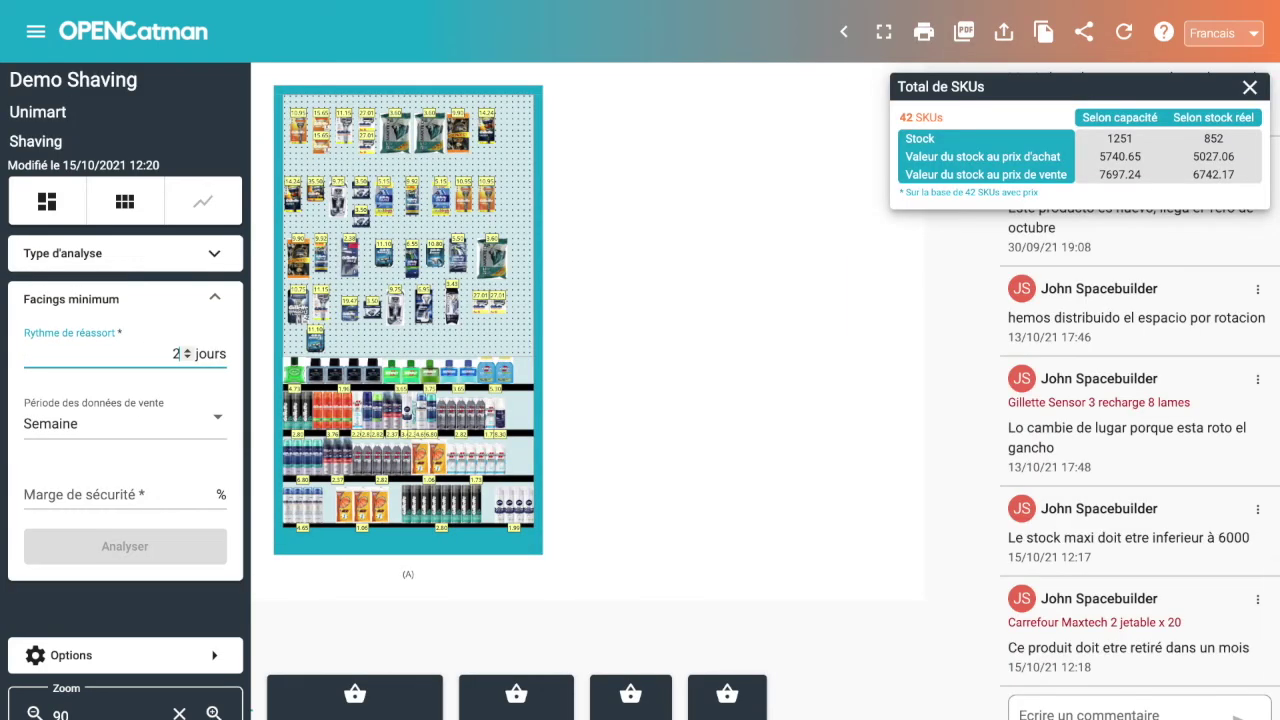
left_click(158, 418)
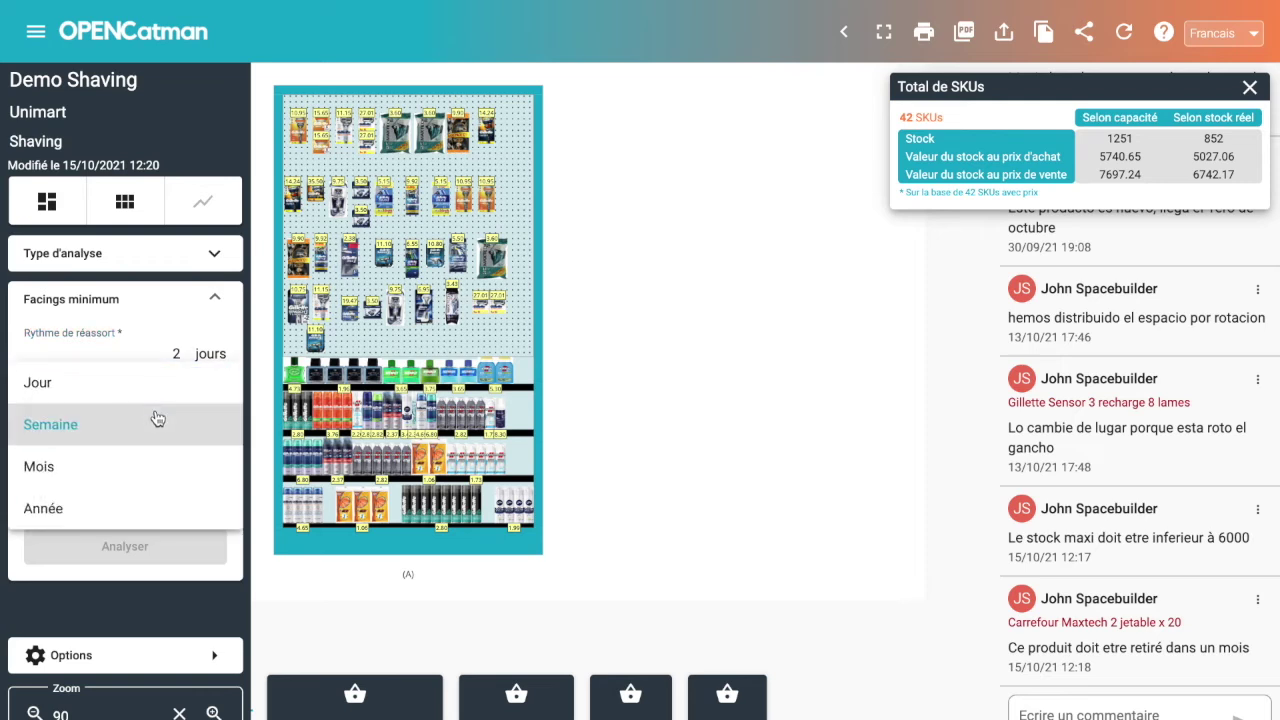
left_click(151, 432)
left_click(139, 485)
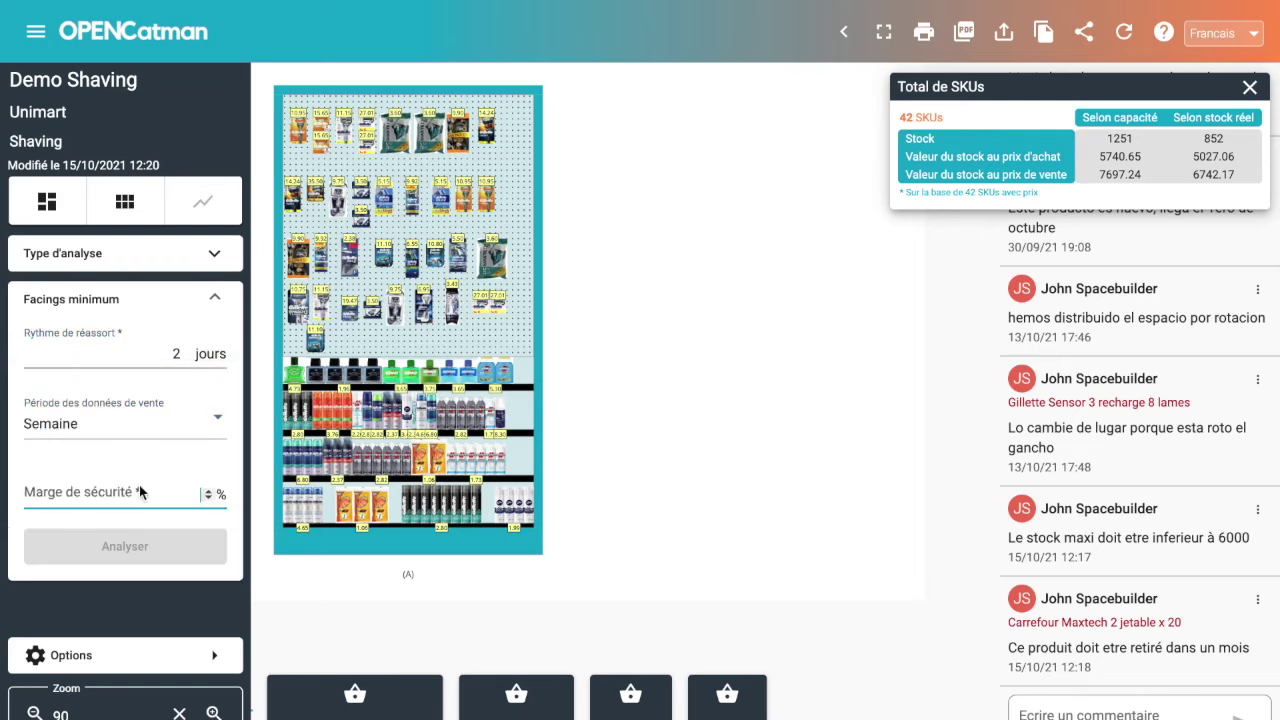
type("20")
left_click(152, 566)
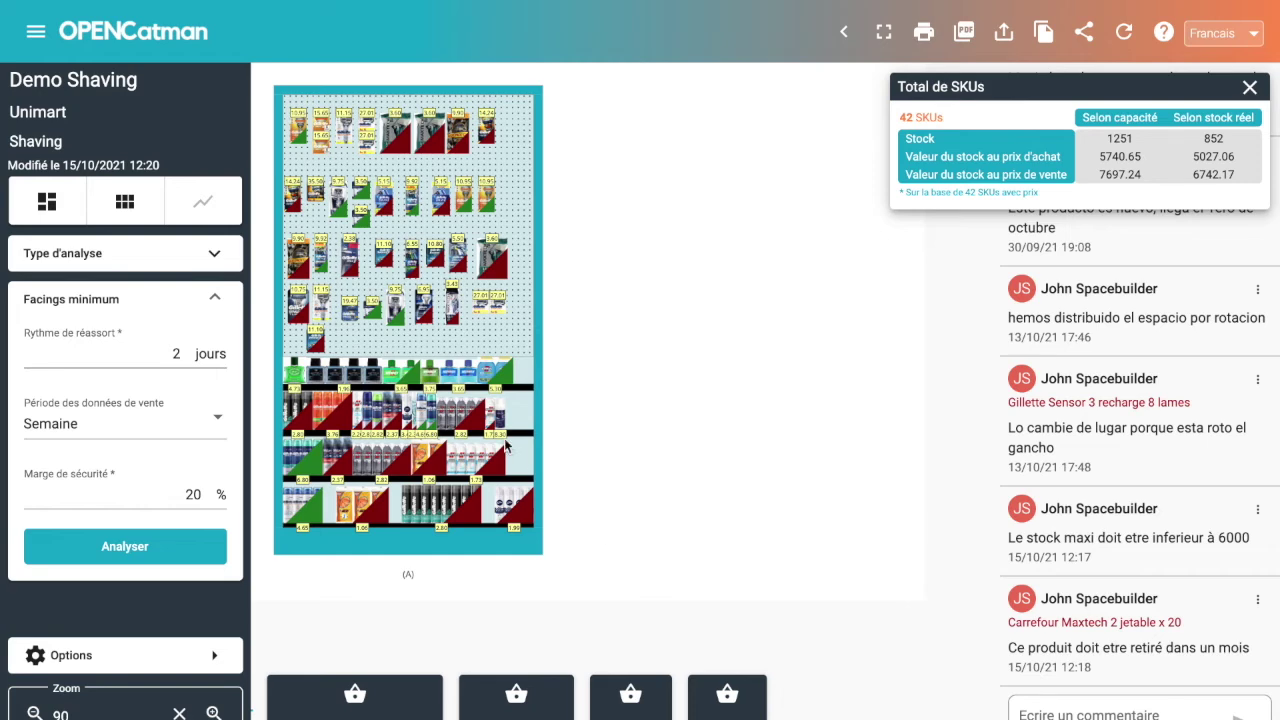
Step: Return to the product view, close the SKU totals, and move Gillette Sensor 3 recharge 8 lames to the right end of the fourth pegboard row
left_click(124, 203)
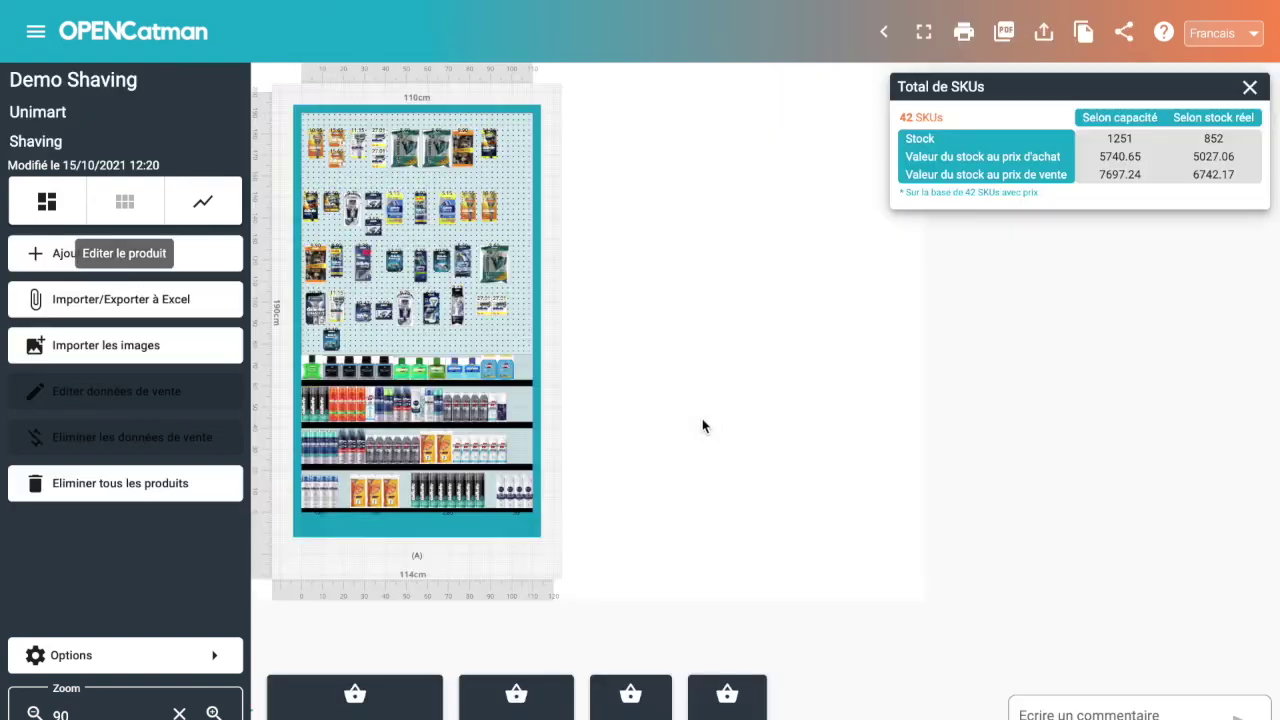
left_click(1249, 87)
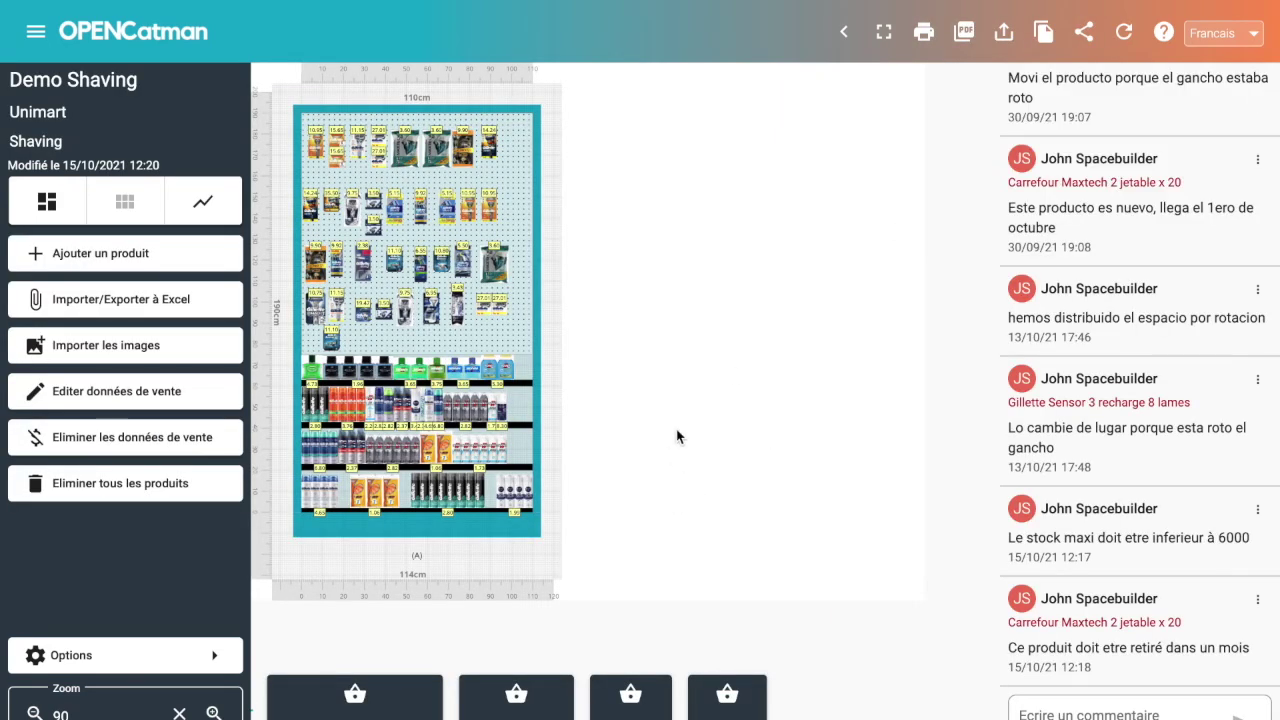
mouse_move(365, 372)
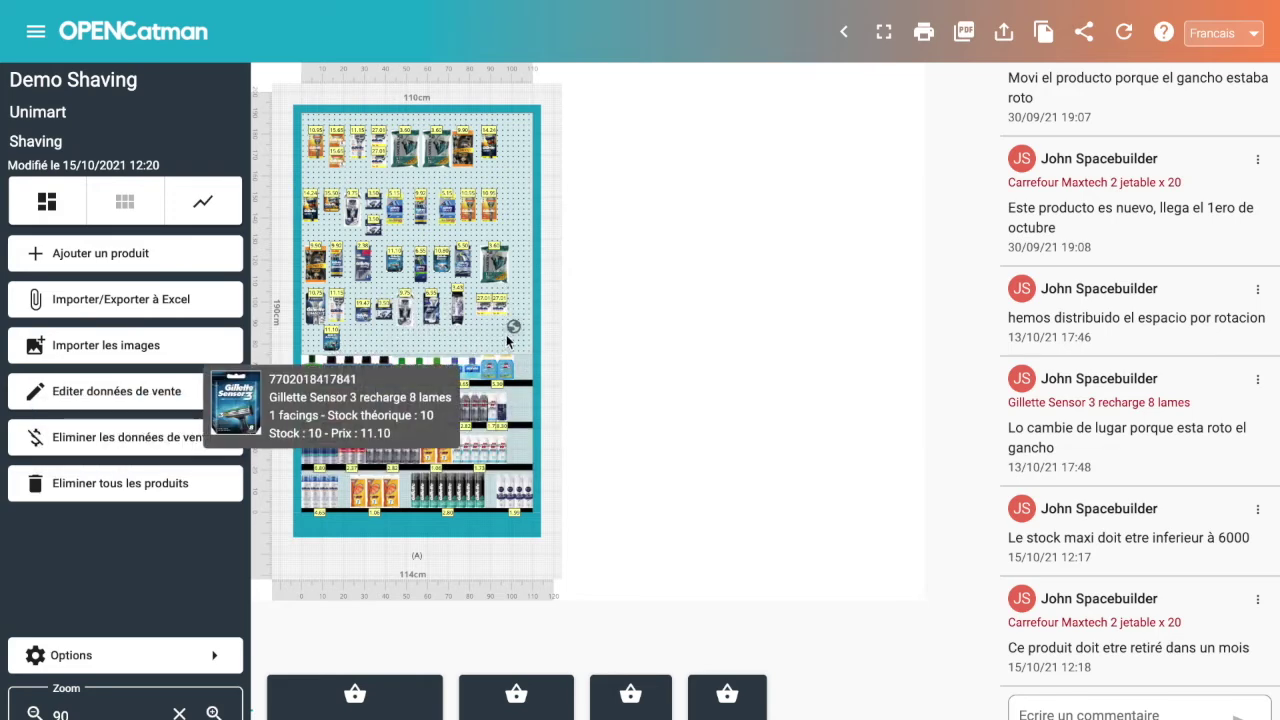
left_click_drag(510, 334, 510, 334)
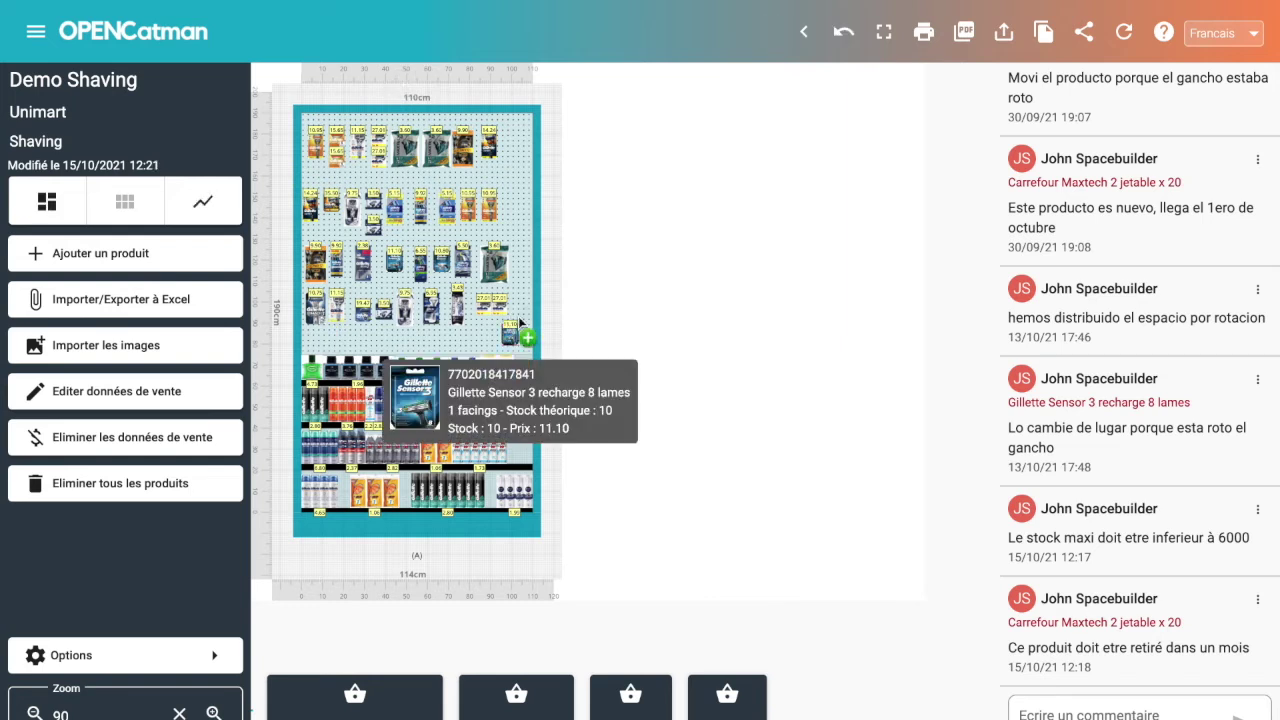
left_click_drag(520, 301, 520, 301)
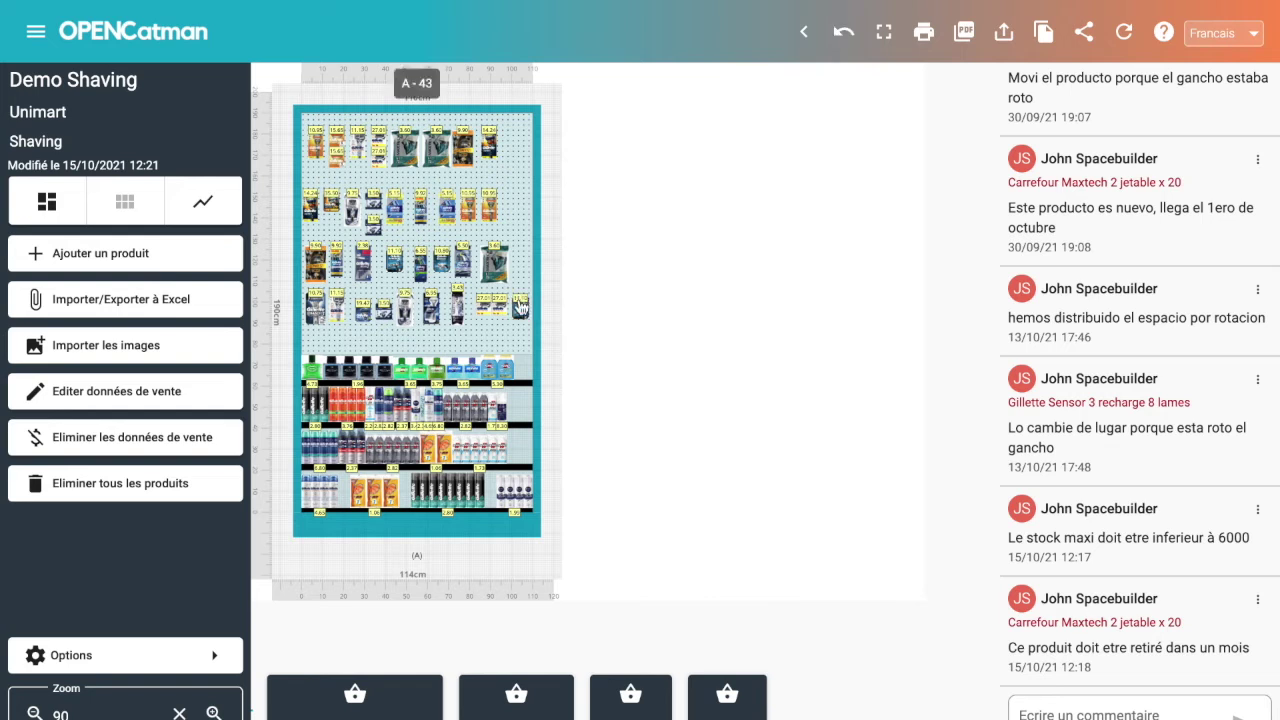
Step: Post the comment "NOus avons deplacé le produit parce que le crochet etait cassé" on the product Gillette Sensor 3 recharge 8 lames
right_click(521, 309)
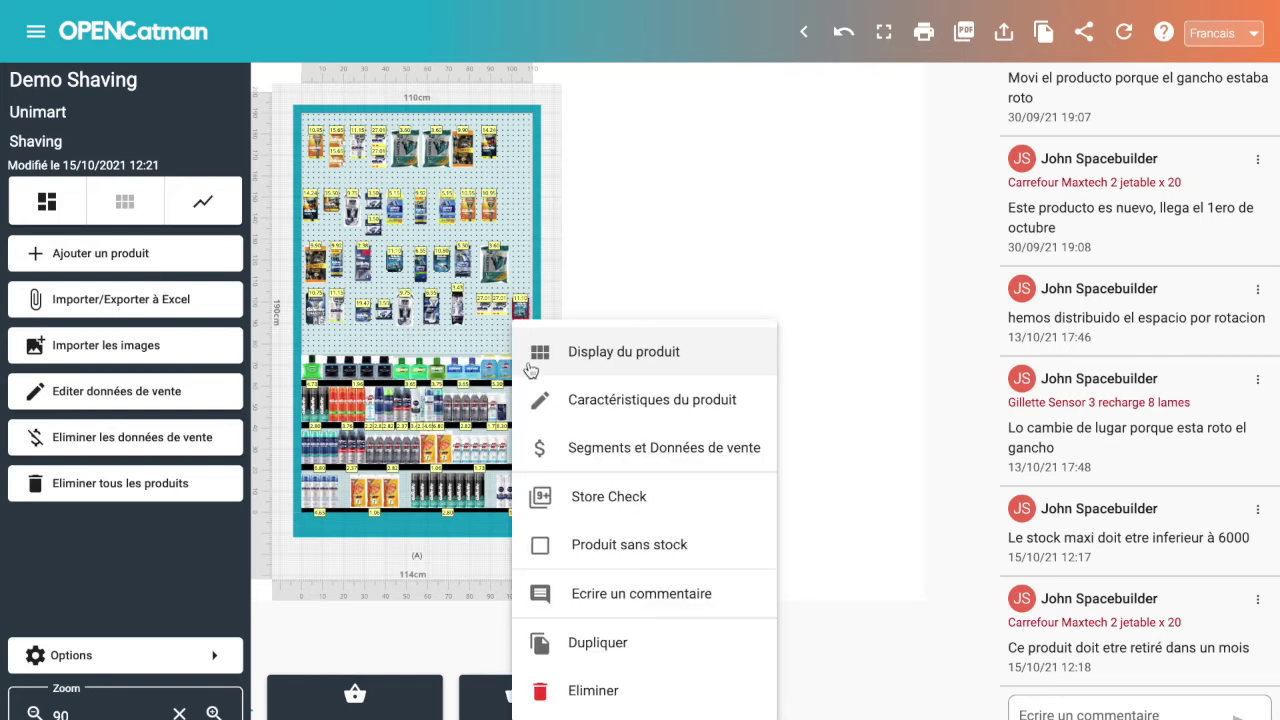
left_click(601, 597)
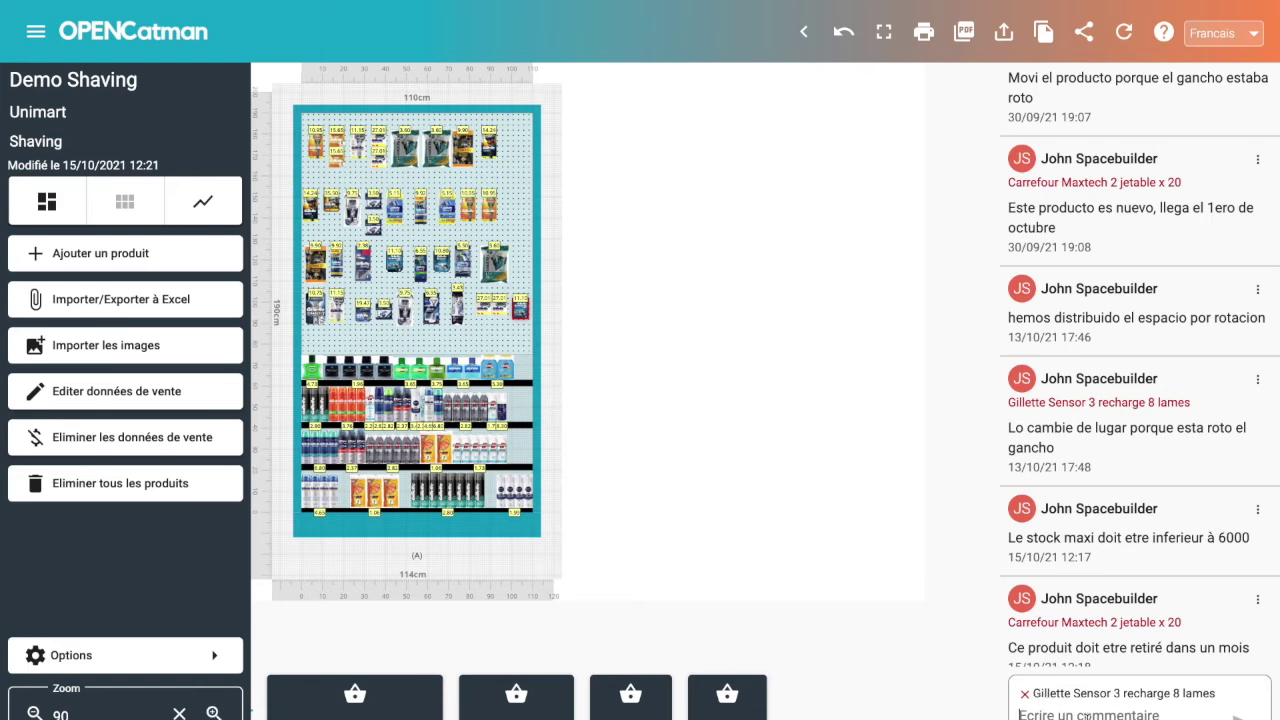
type("N")
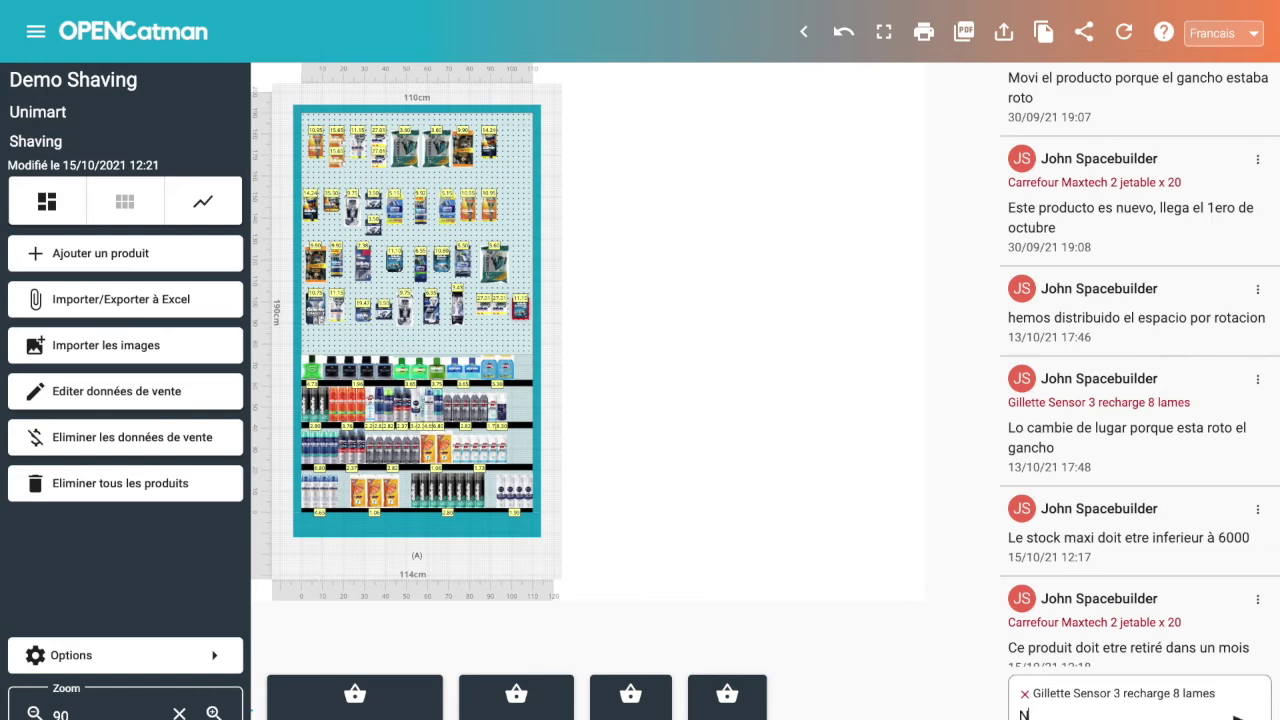
type("Ous avons deplacé le produti p")
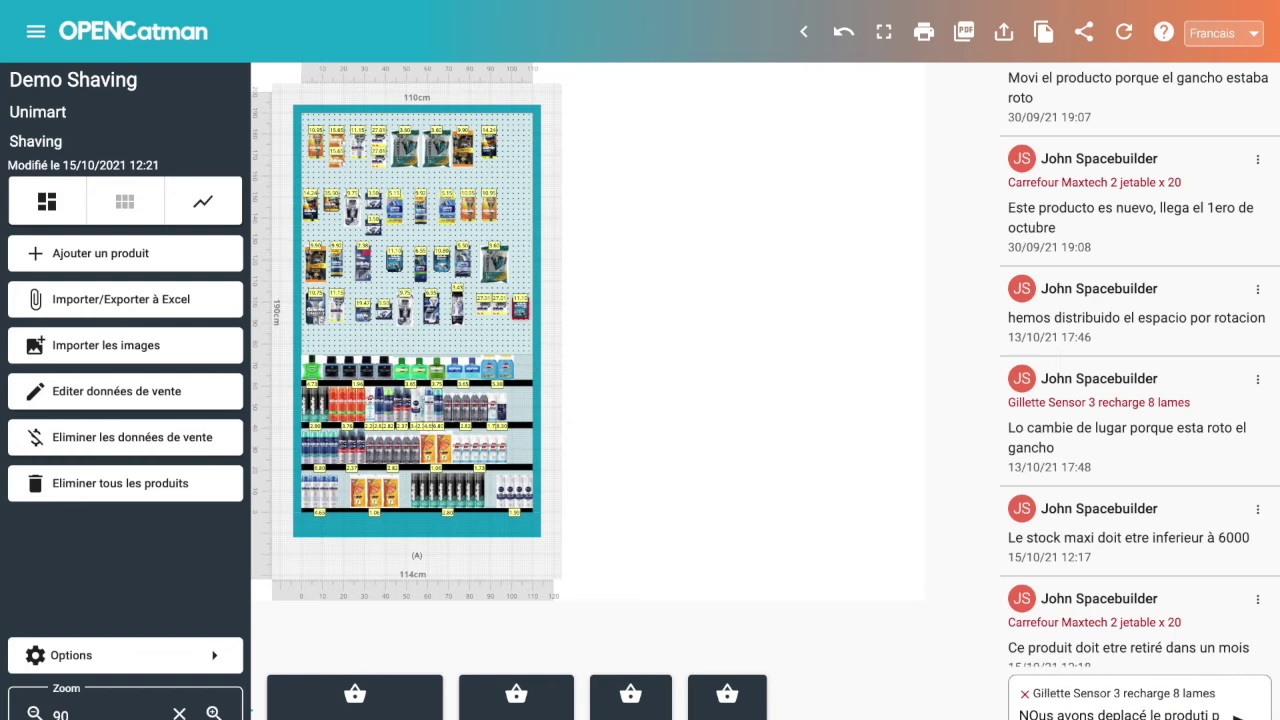
type("ar")
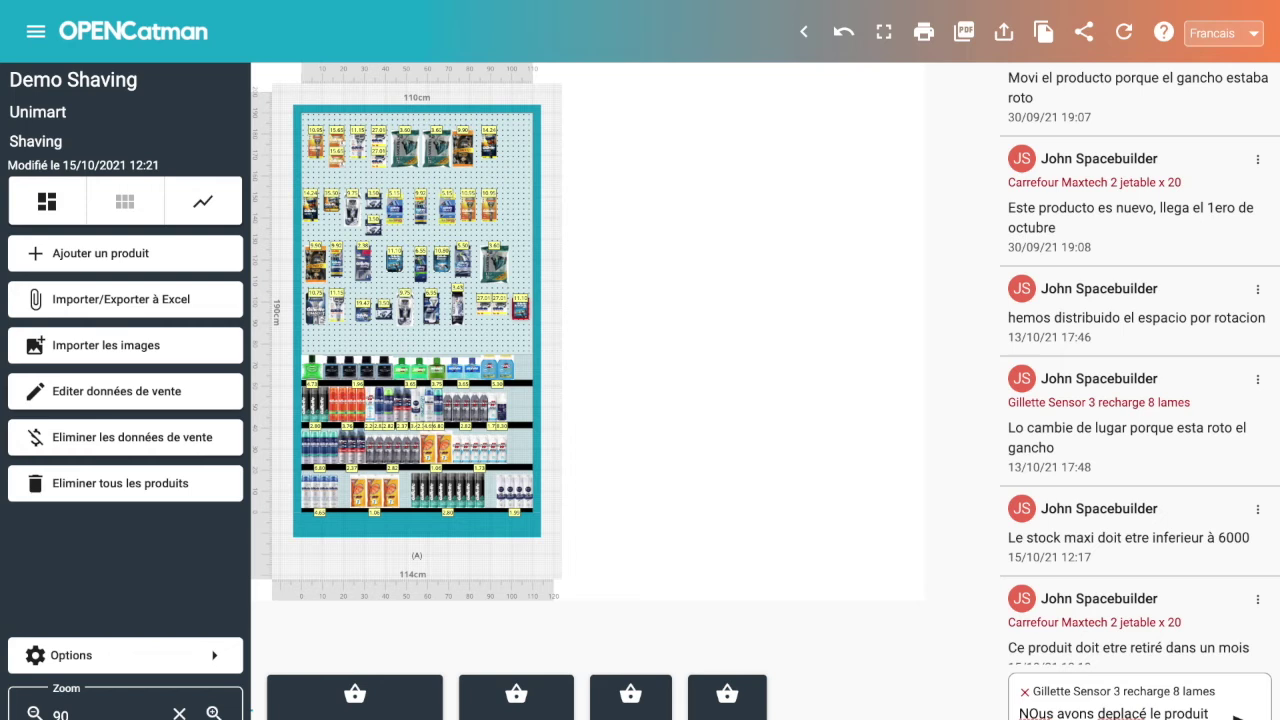
scroll(1138, 400, "down", 1)
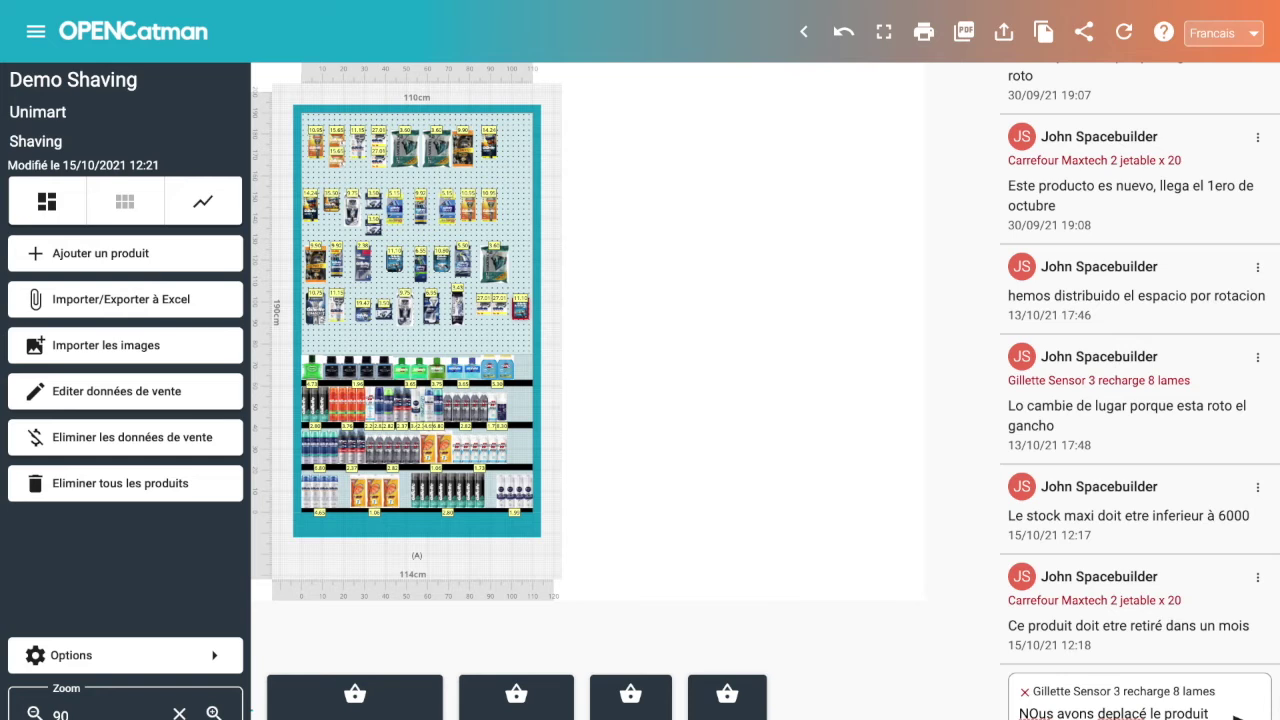
left_click(1238, 716)
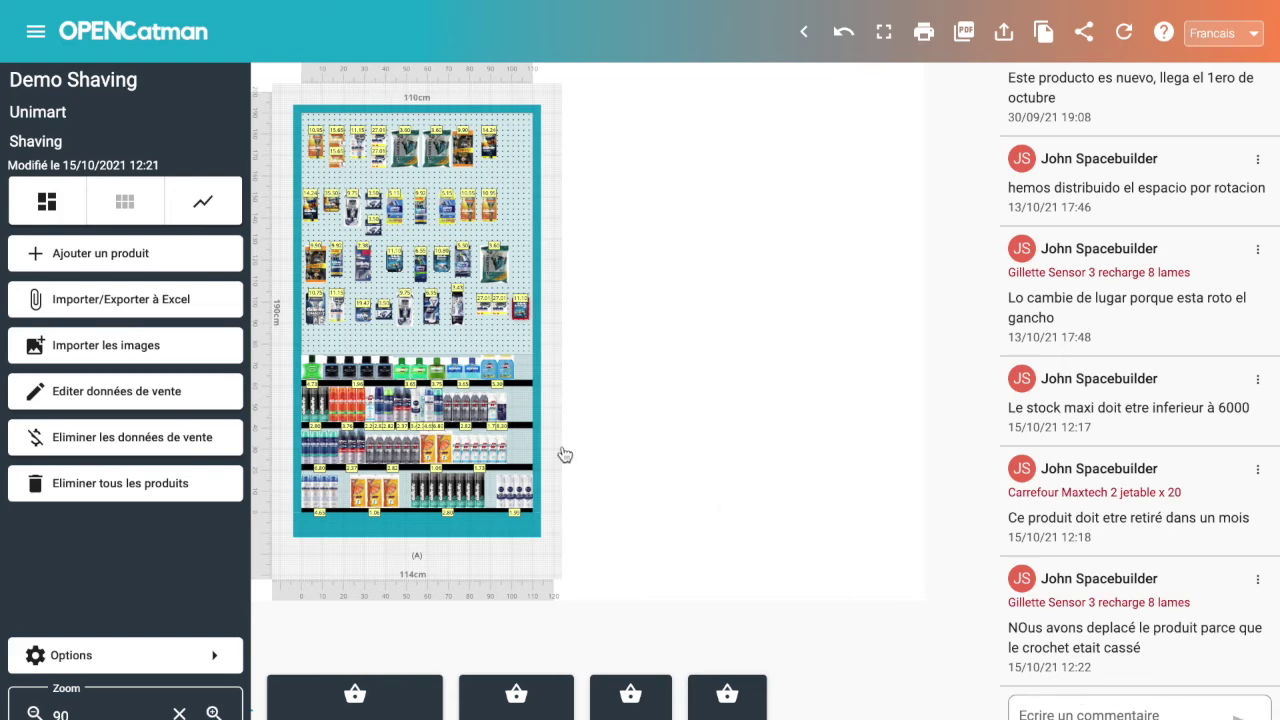
Step: Add one facing to the blue product at the right end of the uppermost shelf
left_click(498, 372)
left_click(466, 347)
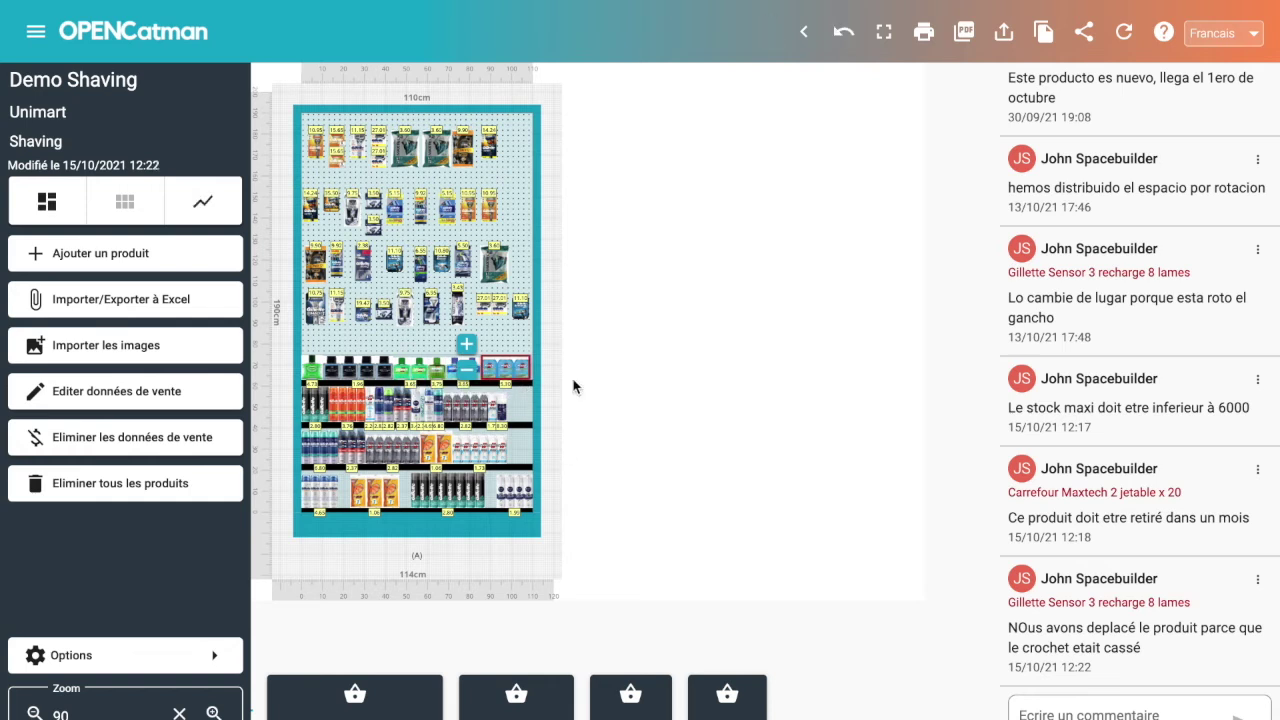
Step: Add two facings each to the last product on the second shelf and the last product on the third shelf
left_click(504, 417)
left_click(484, 390)
left_click(484, 390)
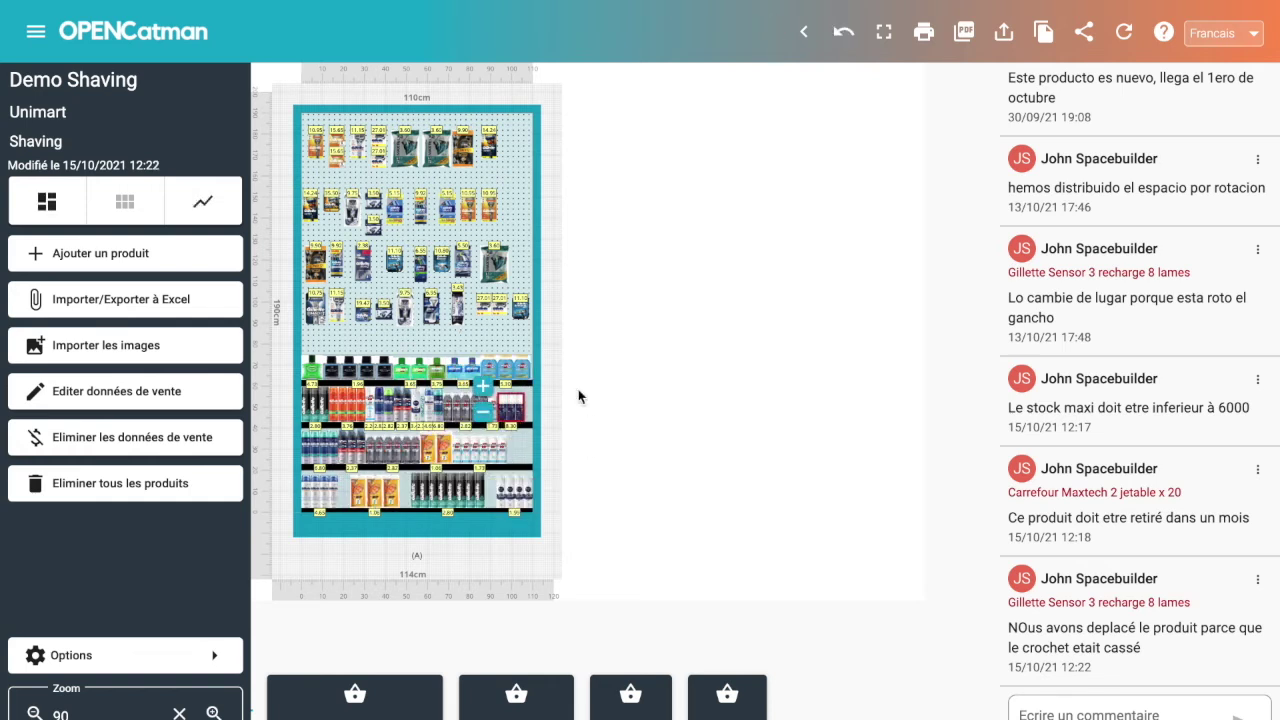
left_click(497, 451)
left_click(438, 428)
left_click(438, 428)
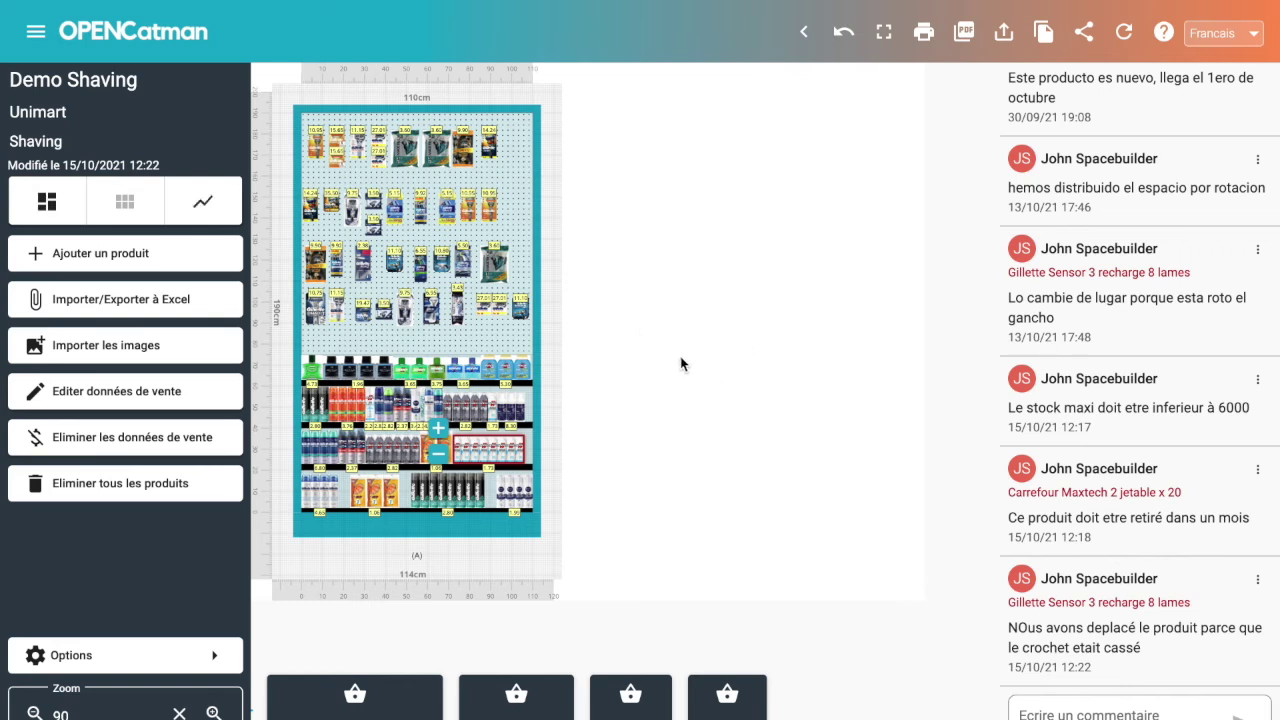
Step: Mark the white product at the right end of the third shelf and the orange product on the second shelf as out of stock
mouse_move(493, 452)
right_click(466, 451)
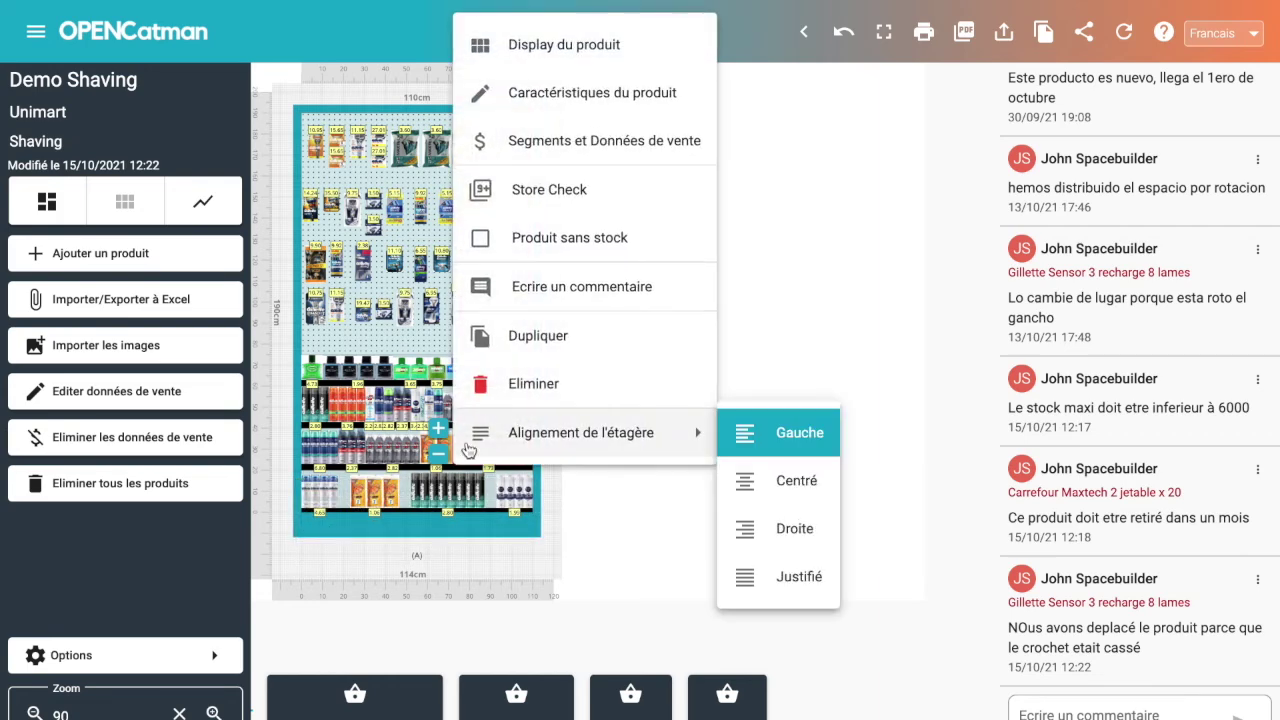
left_click(495, 242)
mouse_move(488, 450)
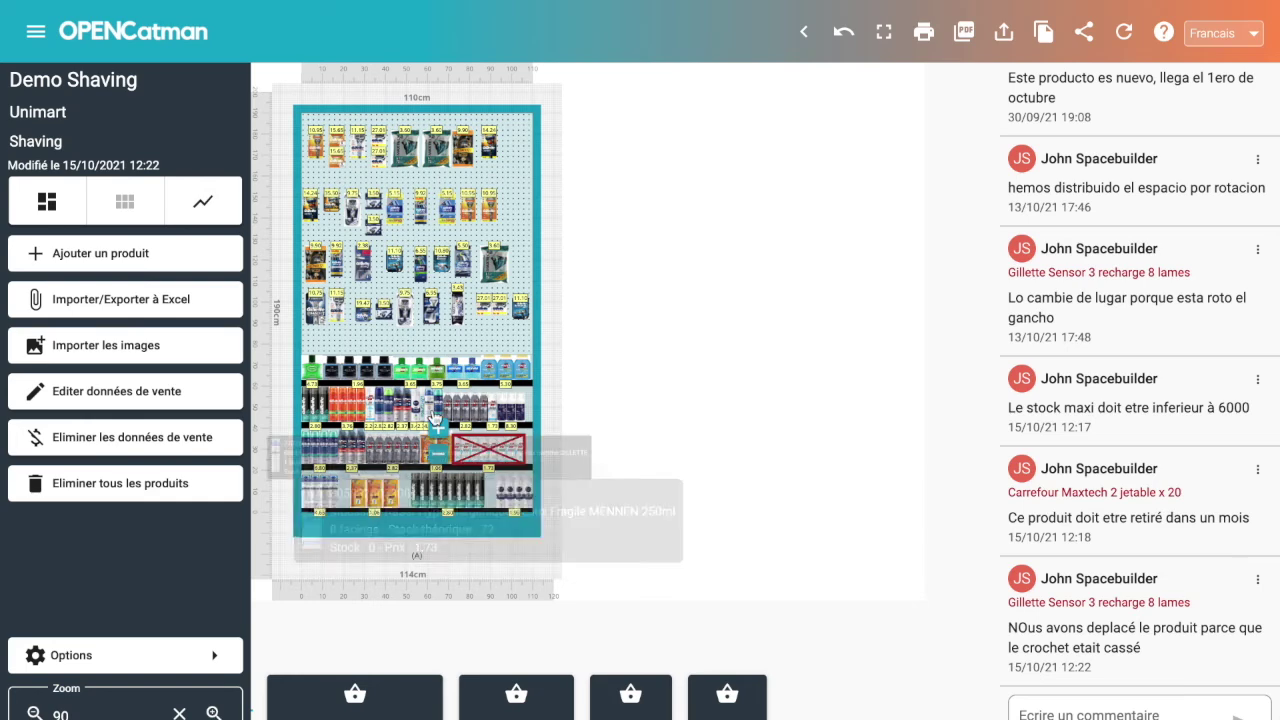
left_click(345, 410)
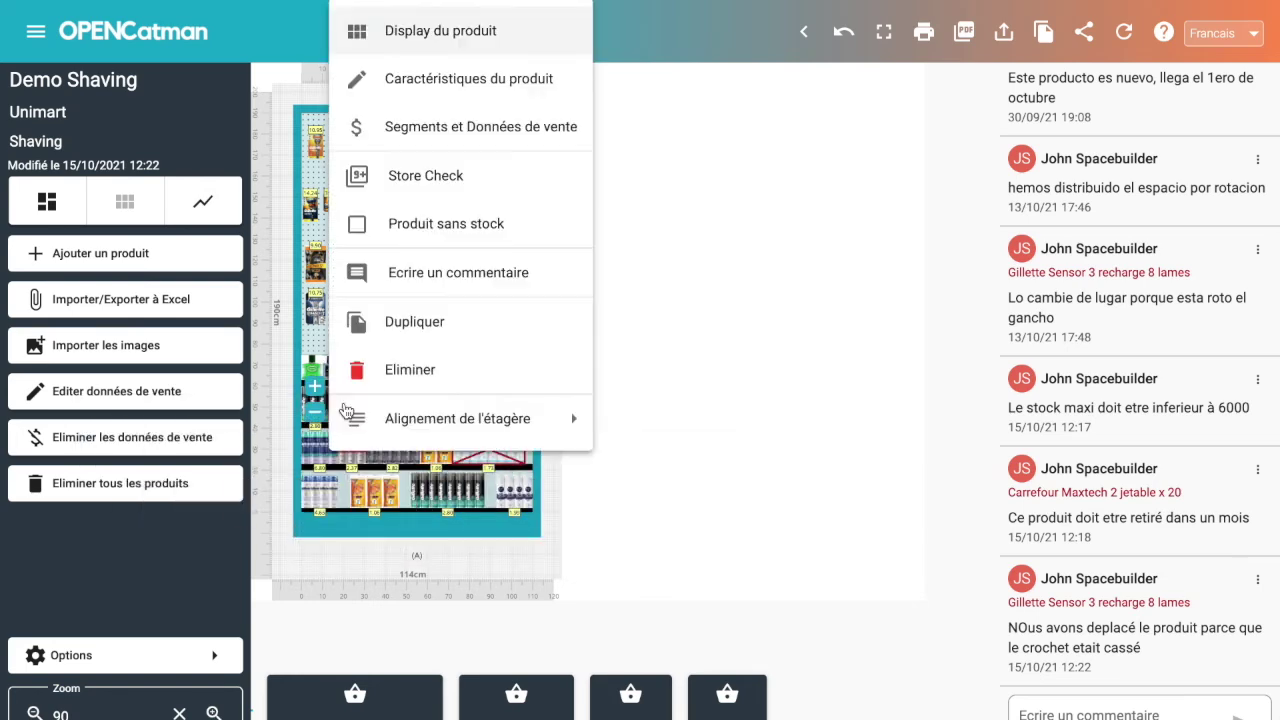
left_click(360, 223)
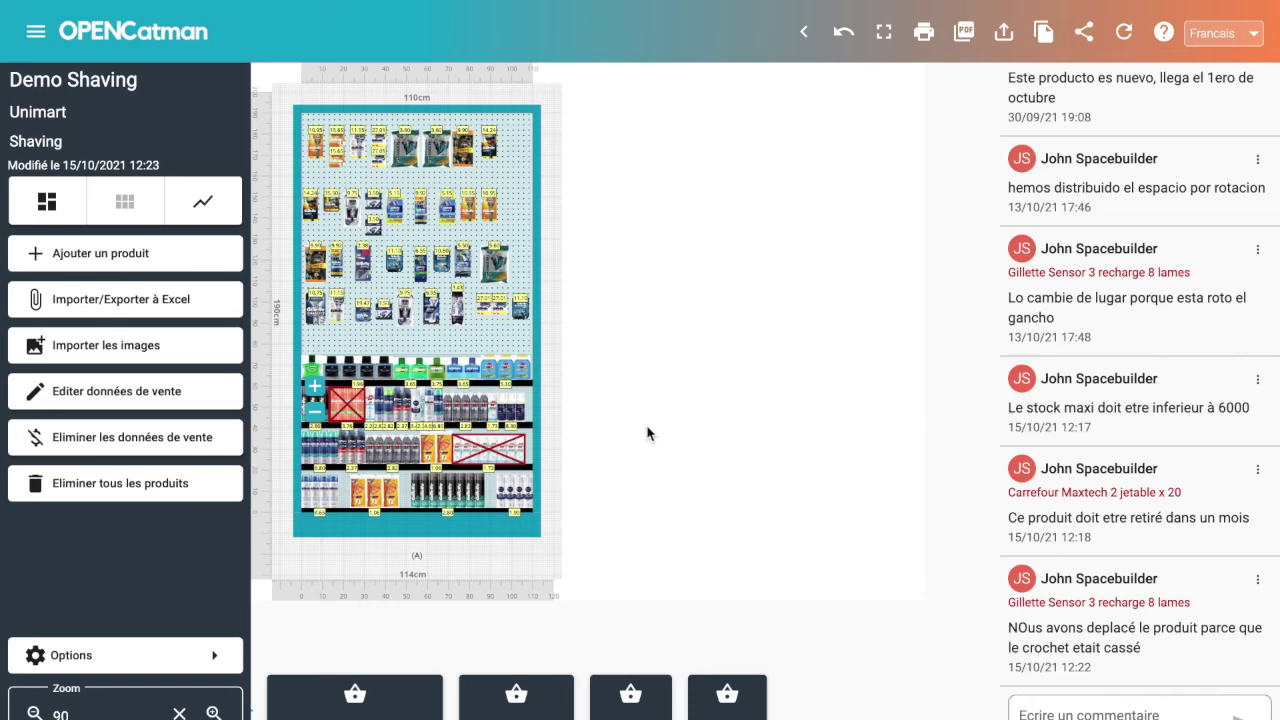
Step: Try a Store Check on the blue MENNEN balm on the uppermost shelf with a real stock of 51, and cancel it
mouse_move(508, 372)
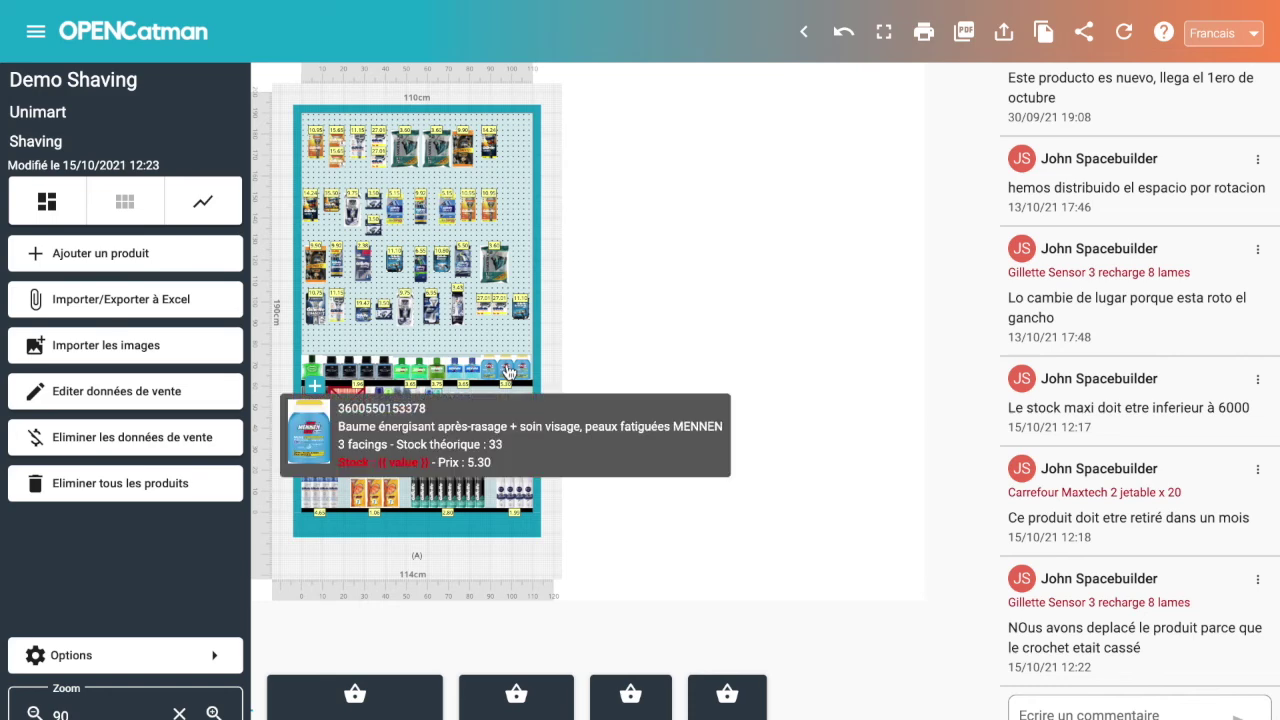
right_click(508, 372)
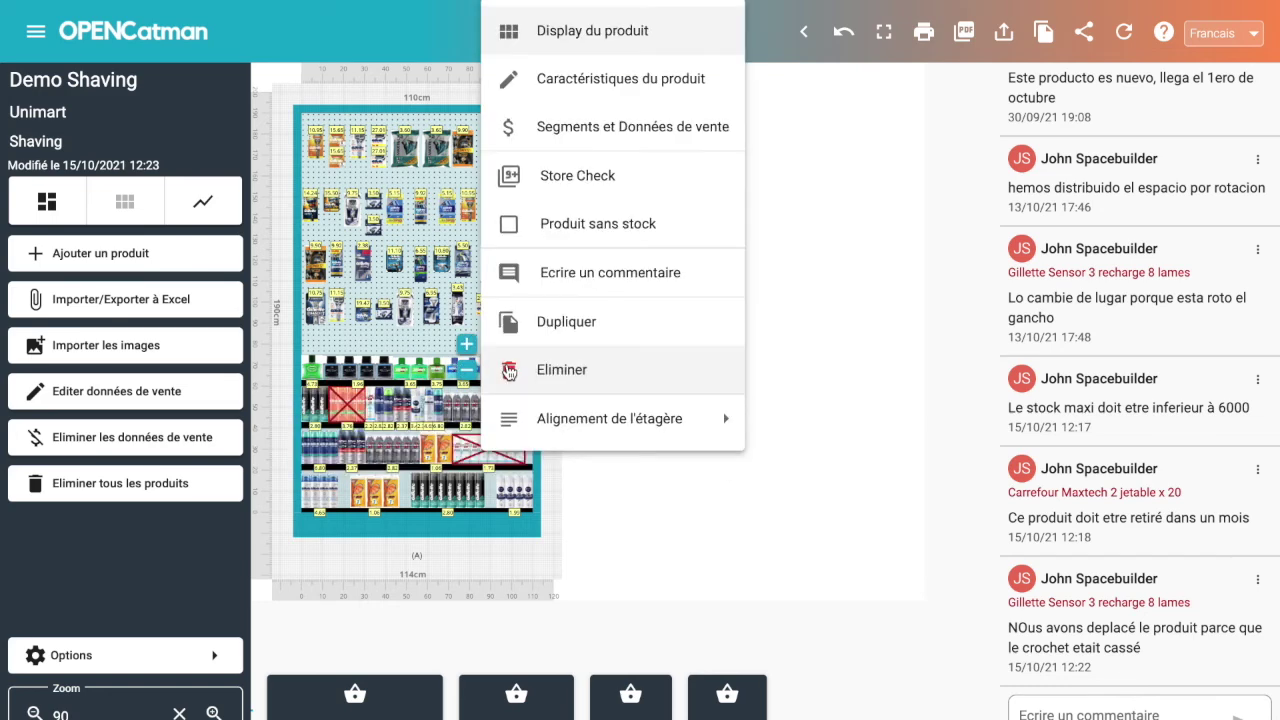
left_click(553, 186)
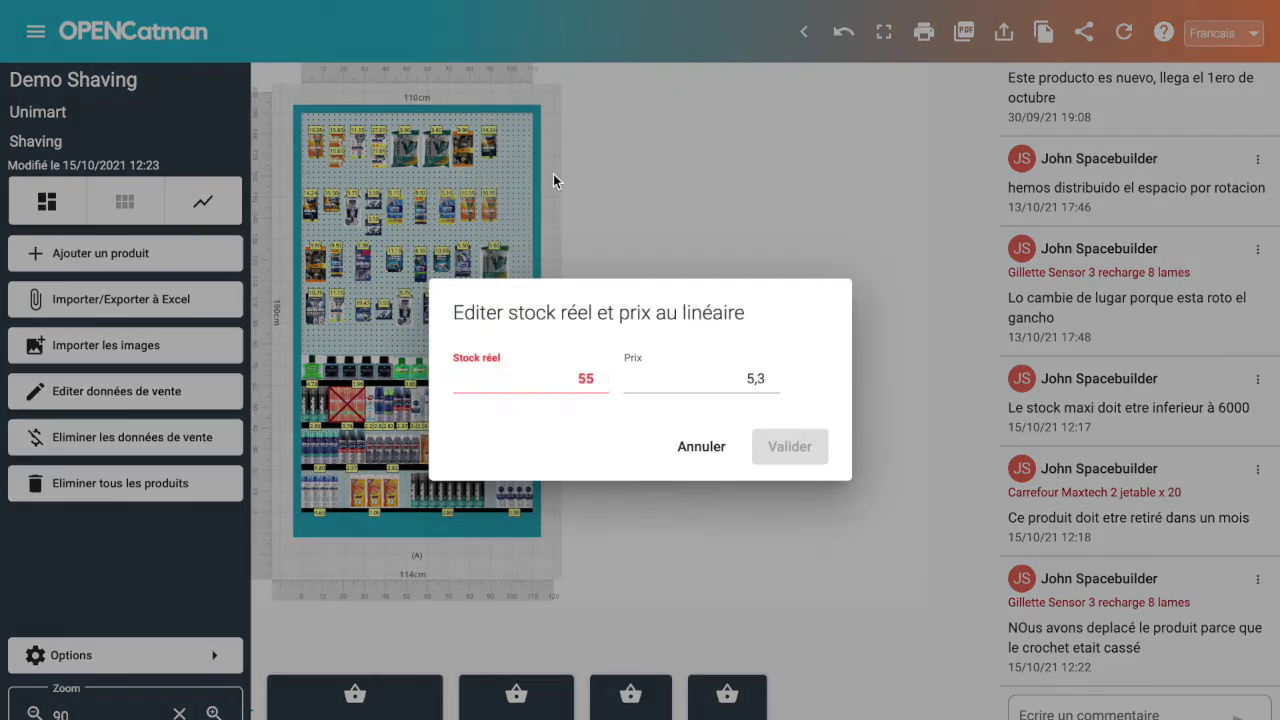
left_click(601, 382)
left_click(601, 382)
left_click(601, 382)
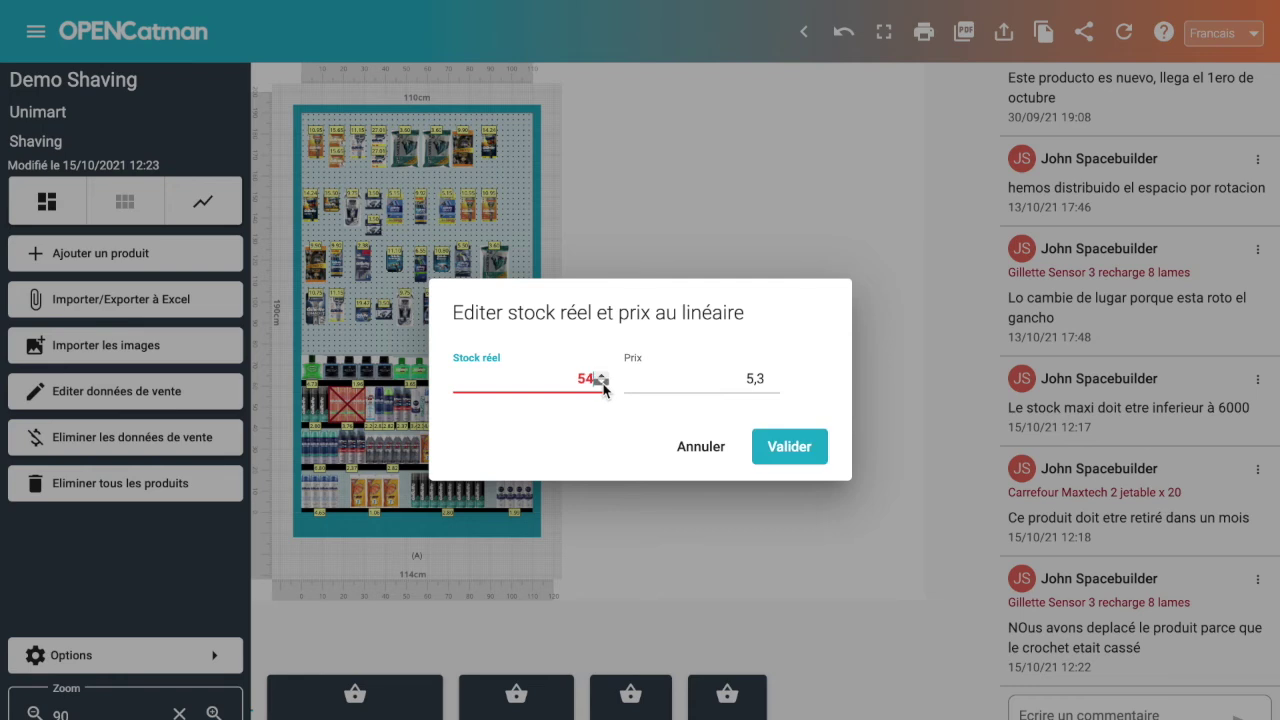
left_click(601, 382)
left_click(601, 382)
left_click(601, 377)
left_click(736, 386)
left_click_drag(743, 384, 768, 398)
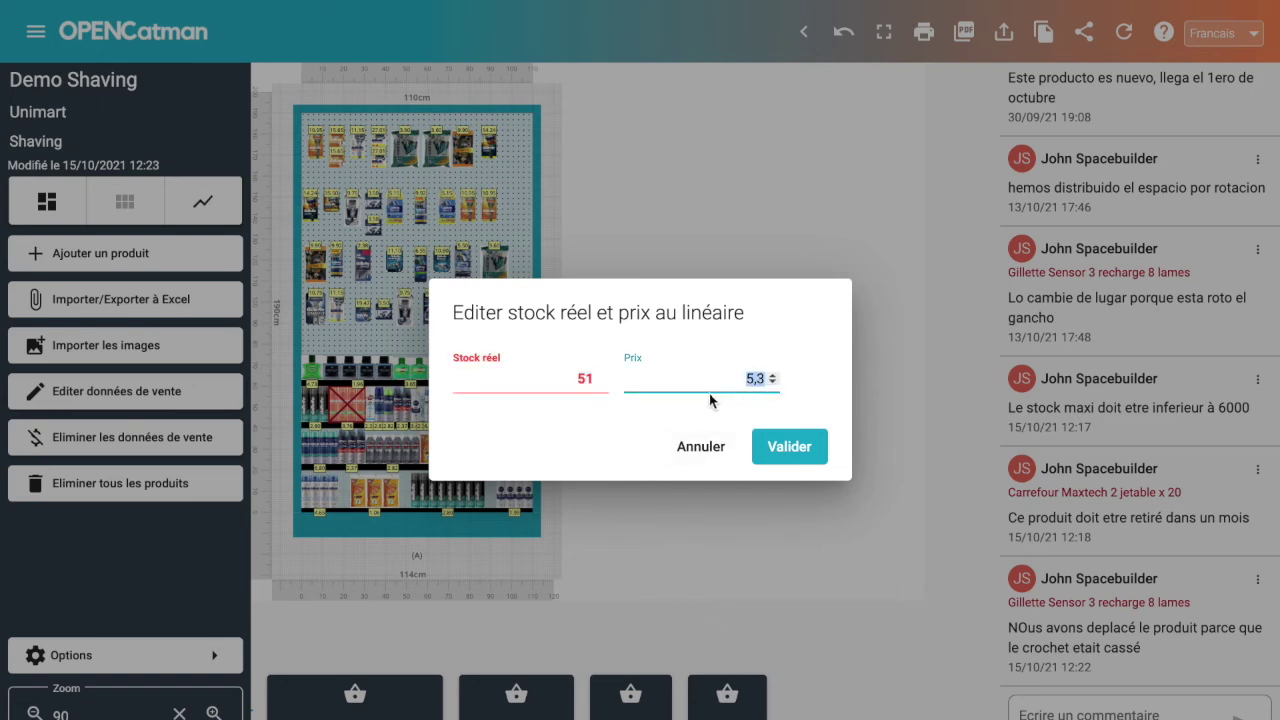
left_click(711, 447)
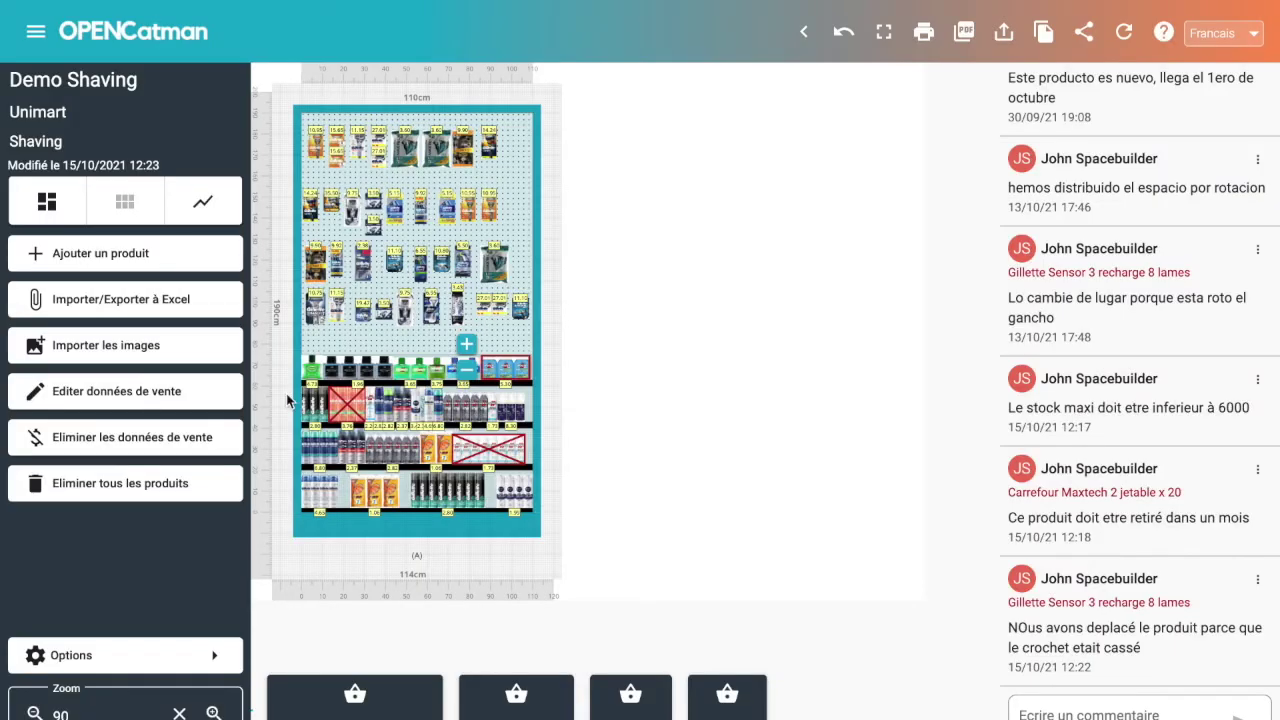
Step: Review the products' segments, revenue, units sold, margin and price in the sales data editor, and return to the planogram without saving
left_click(139, 393)
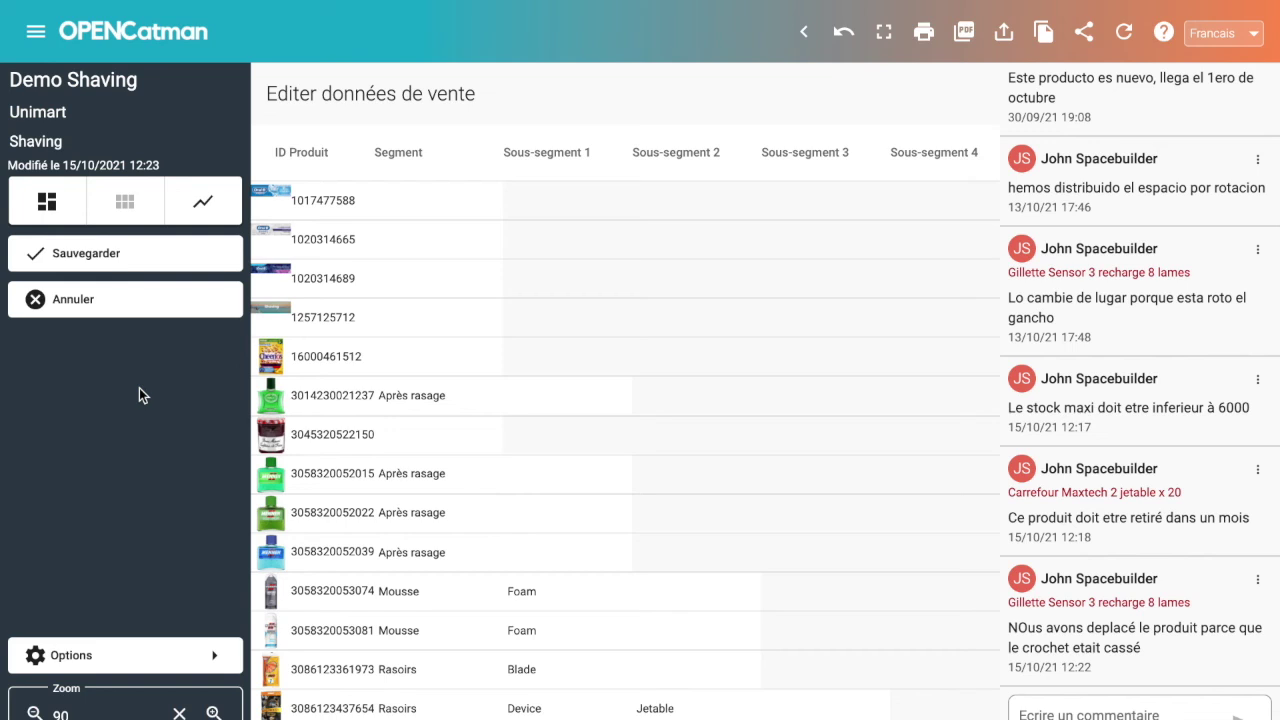
scroll(627, 450, "right", 5)
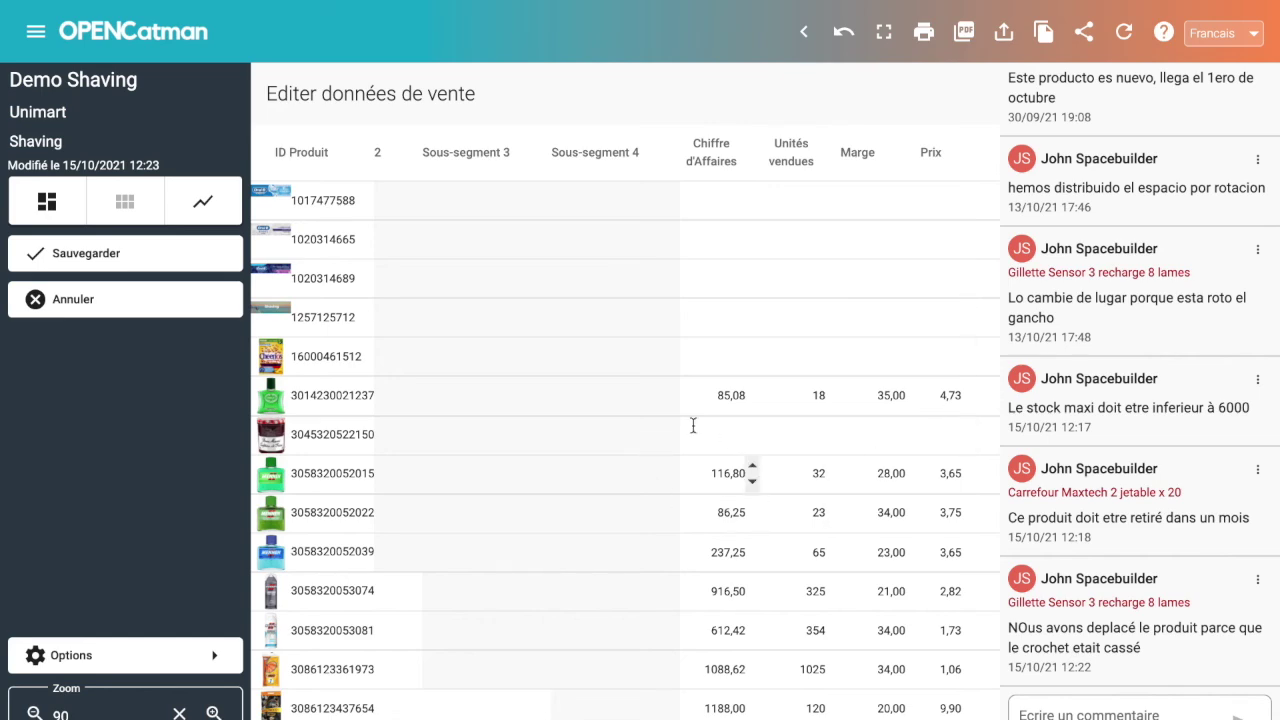
scroll(691, 423, "down", 5)
scroll(695, 425, "down", 5)
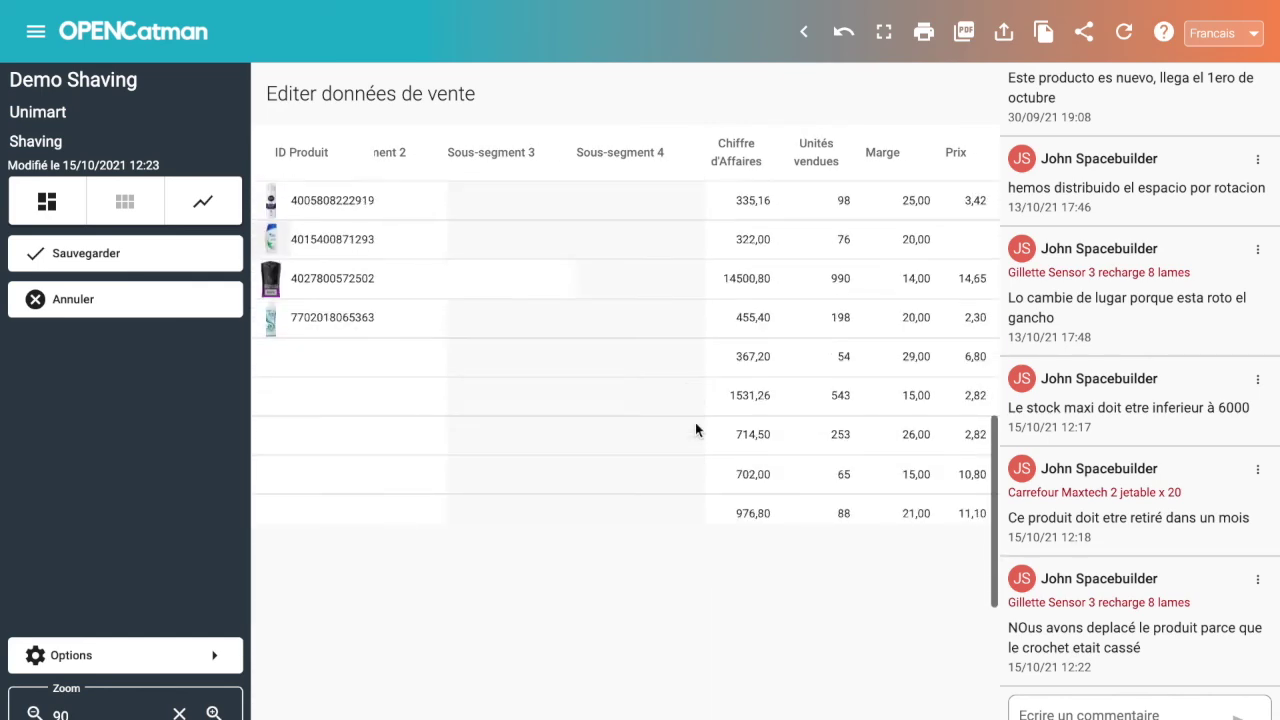
scroll(696, 423, "up", 10)
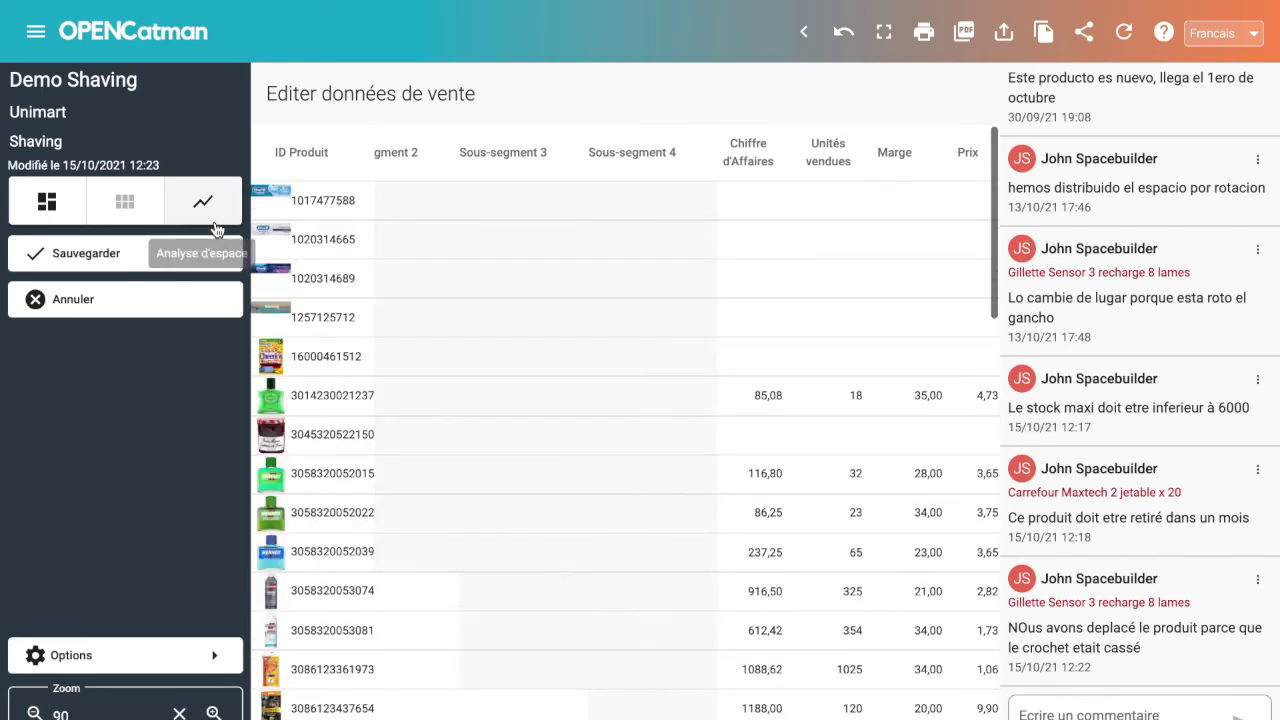
left_click(37, 304)
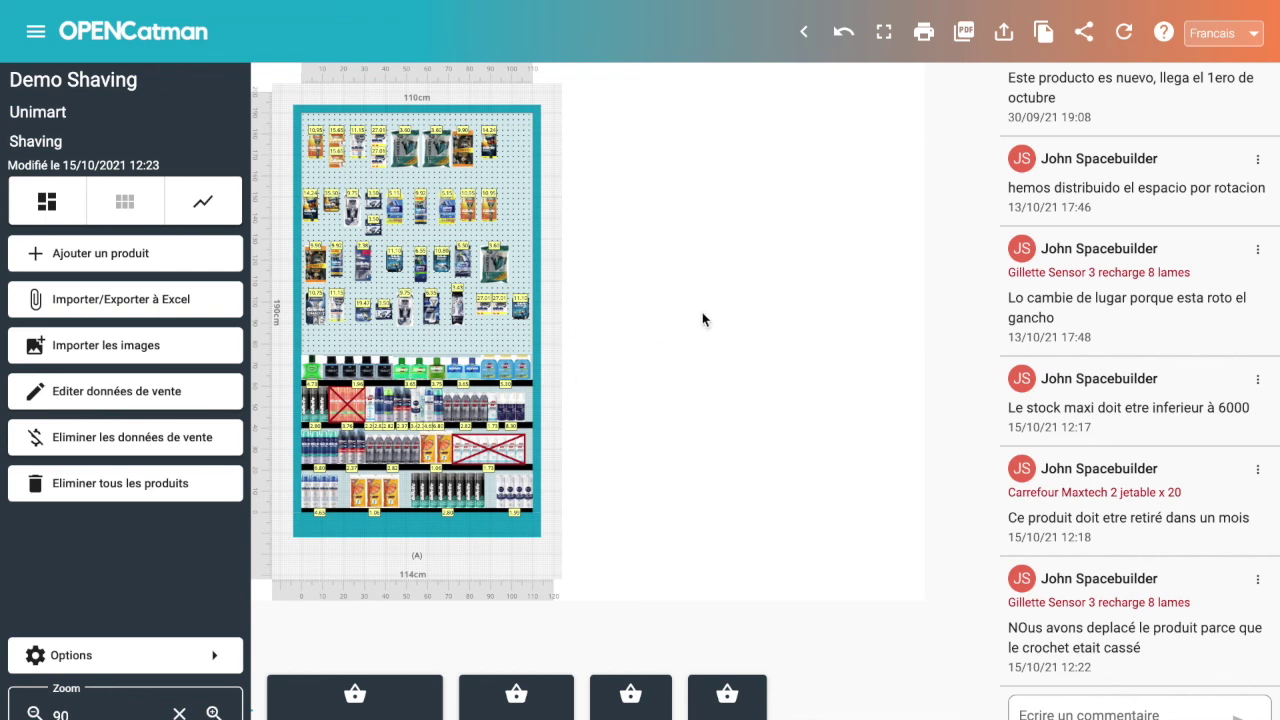
mouse_move(521, 366)
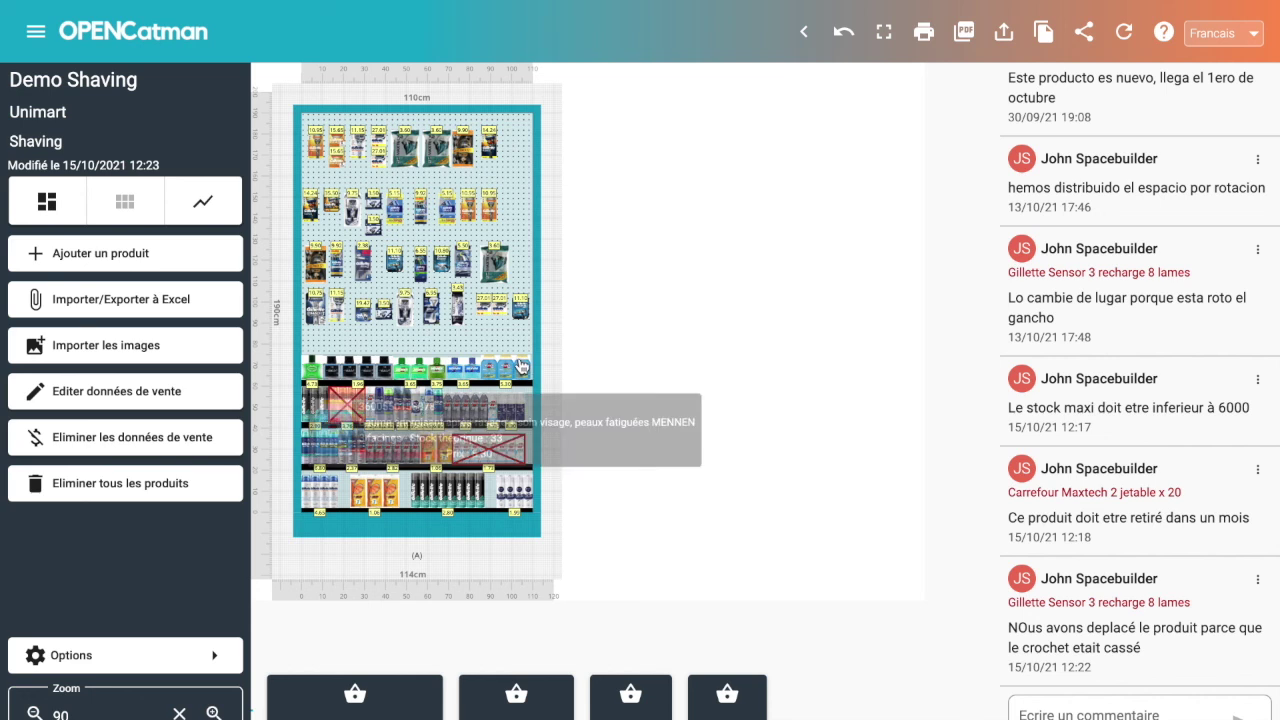